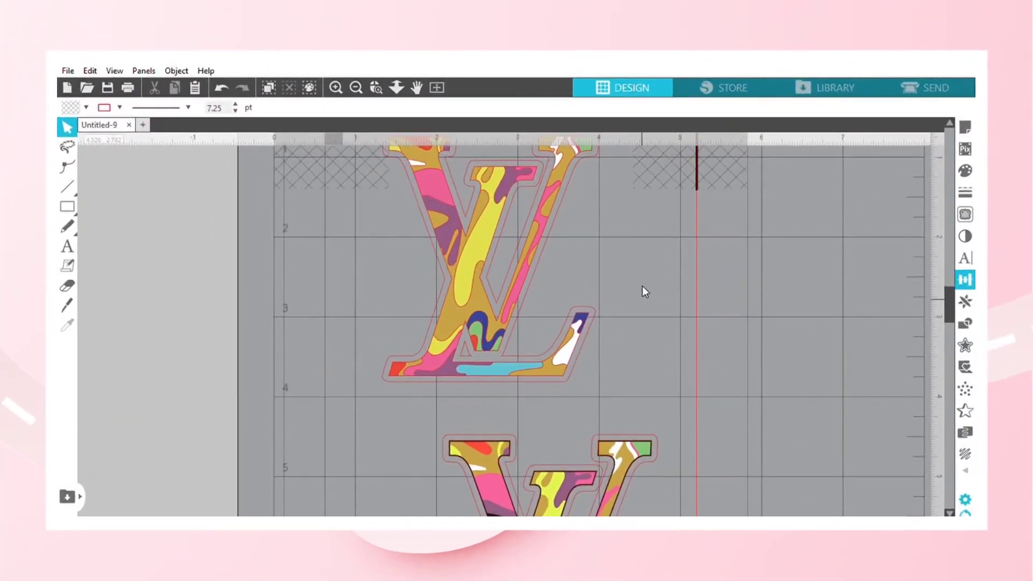
# Step: Zoom the canvas out until the whole cutting mat with both LV designs shows
pyautogui.scroll(1, 644, 289)
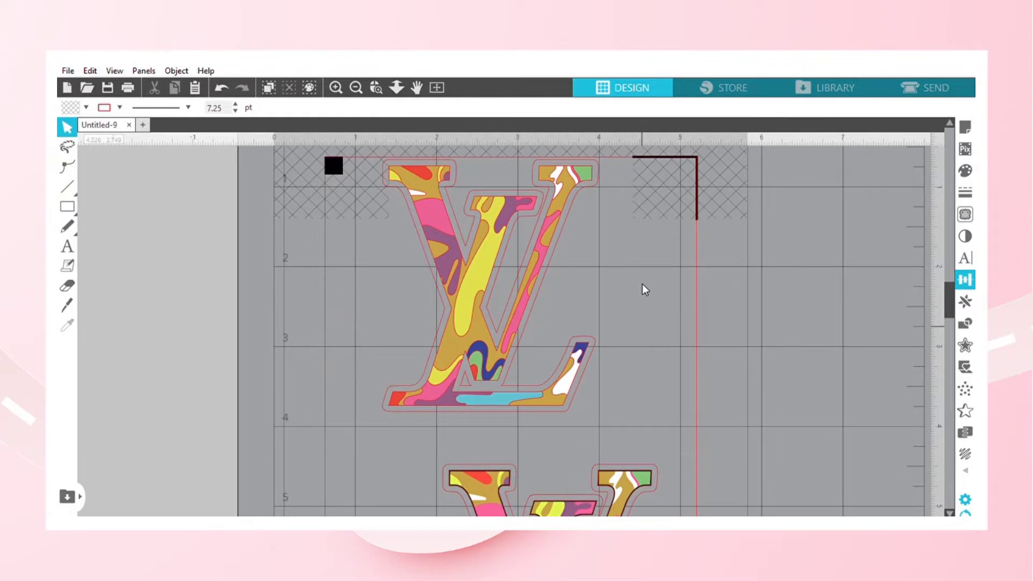
pyautogui.scroll(-3, 644, 290)
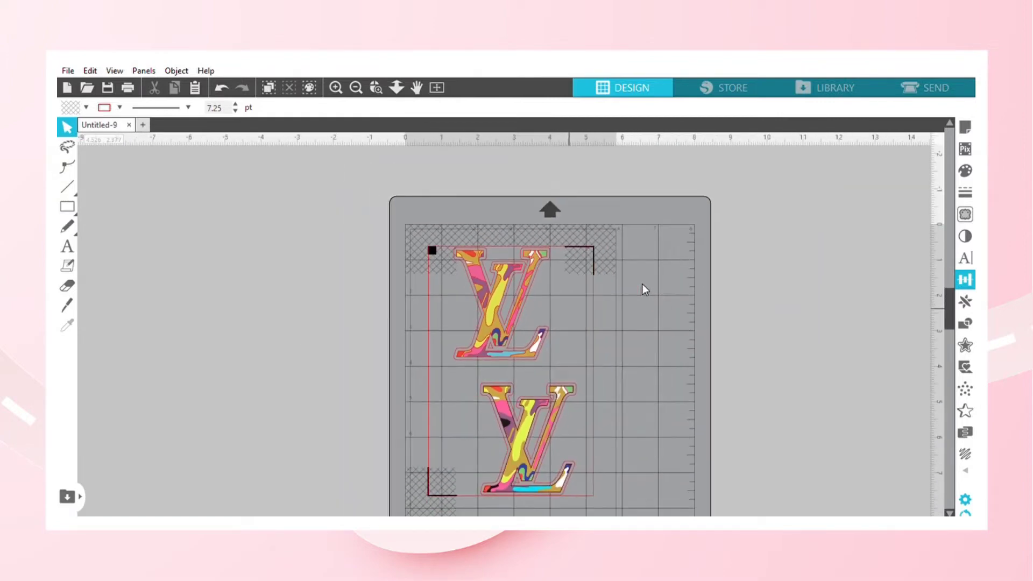
pyautogui.scroll(-1, 644, 289)
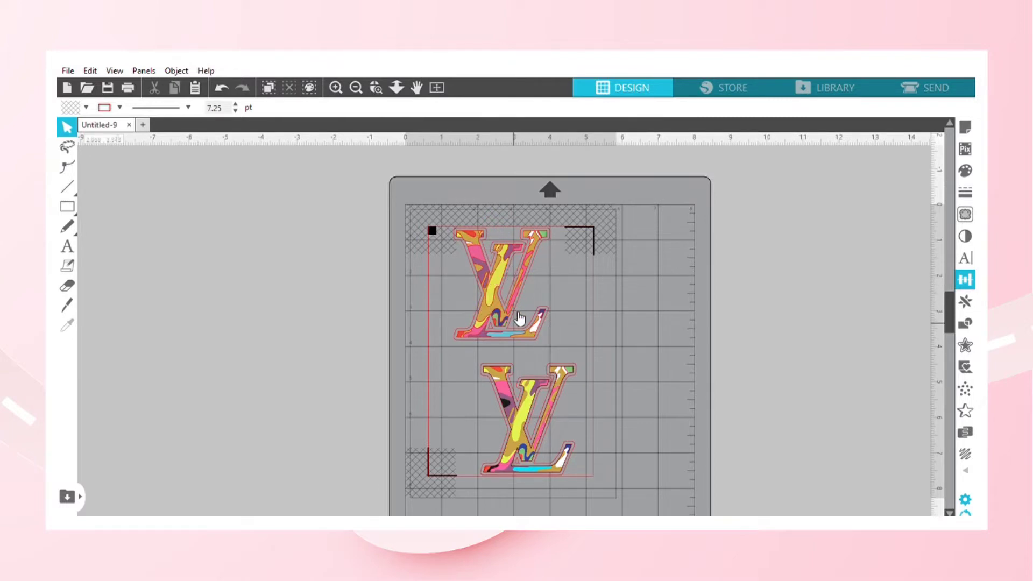
# Step: Select the lower LV design and bring up its Send settings: Vinyl Printable, force 20, speed 5
pyautogui.click(499, 283)
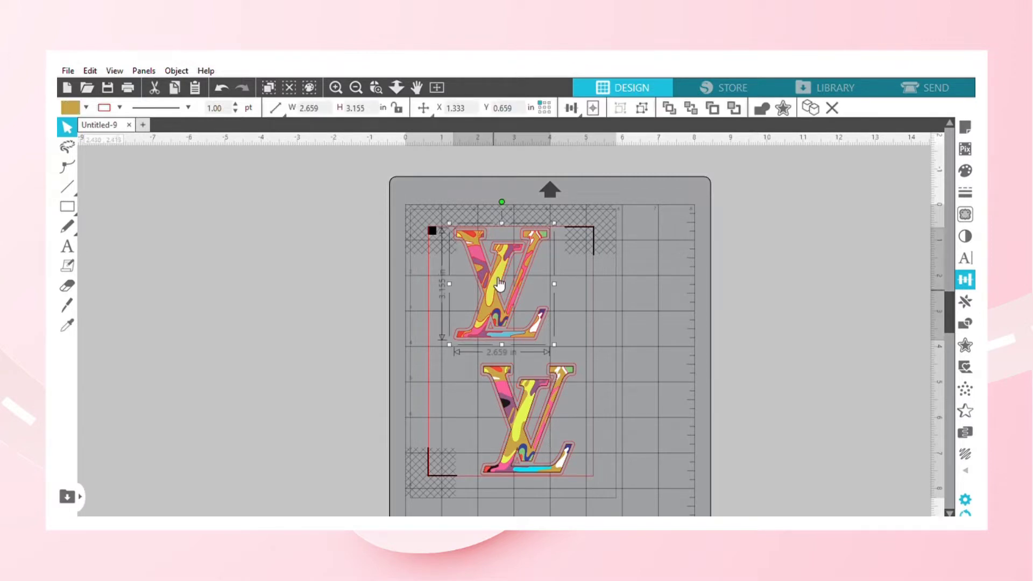
pyautogui.click(512, 396)
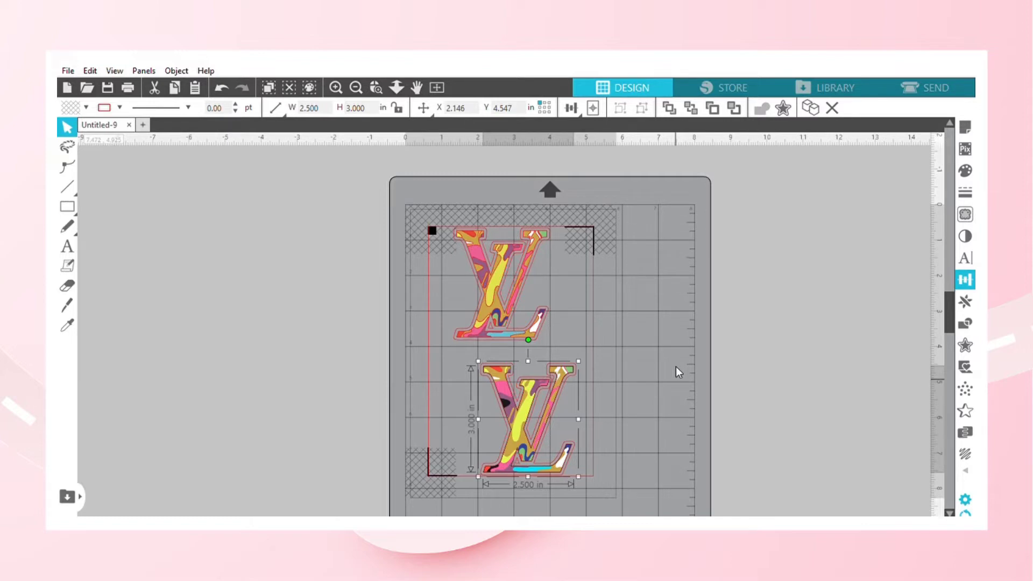
pyautogui.click(921, 76)
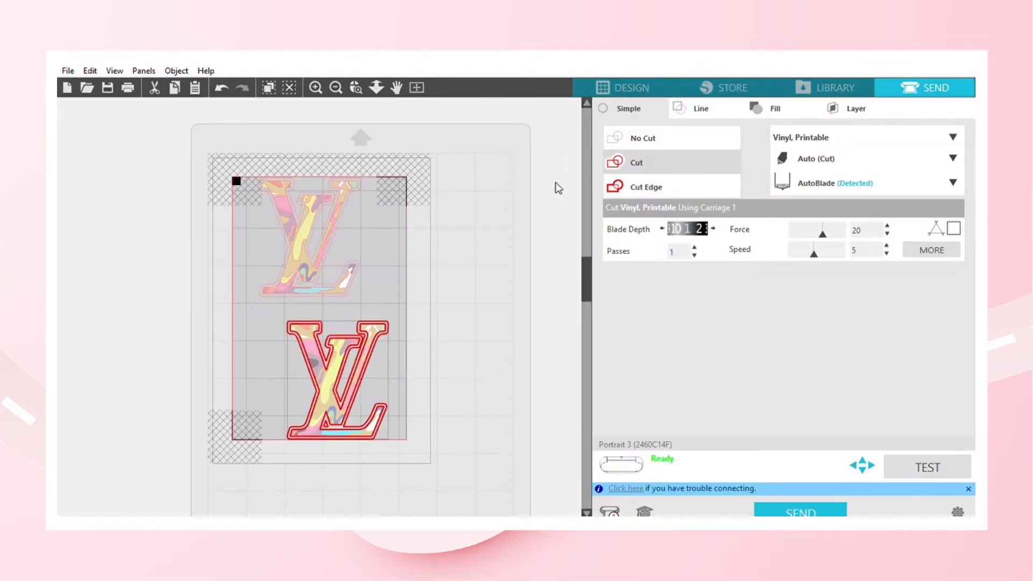
# Step: Set the lower logo's inner lines to No Cut, then select the upper logo and zoom in
pyautogui.click(645, 128)
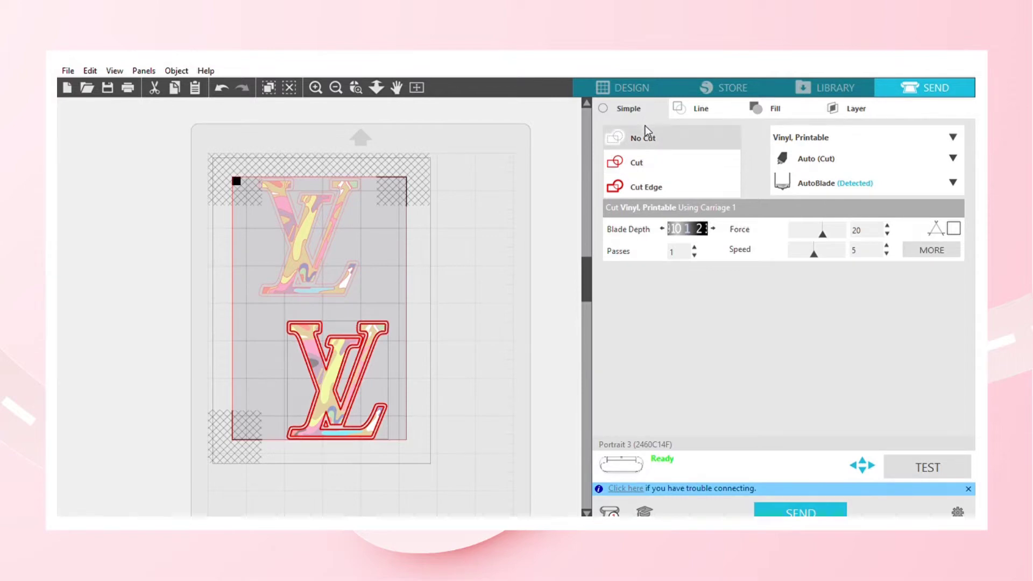
pyautogui.click(323, 257)
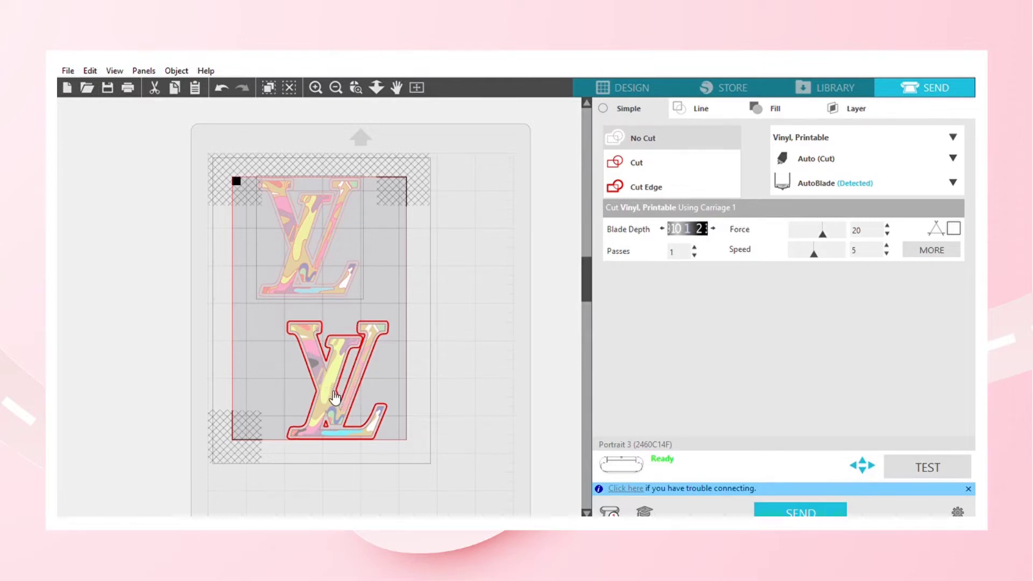
pyautogui.scroll(1, 355, 273)
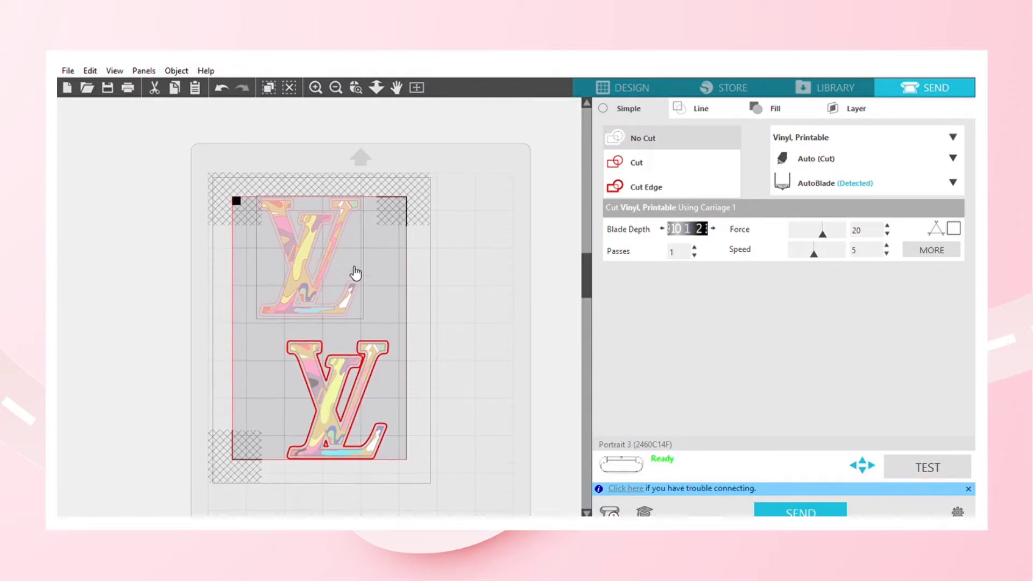
pyautogui.scroll(5, 355, 274)
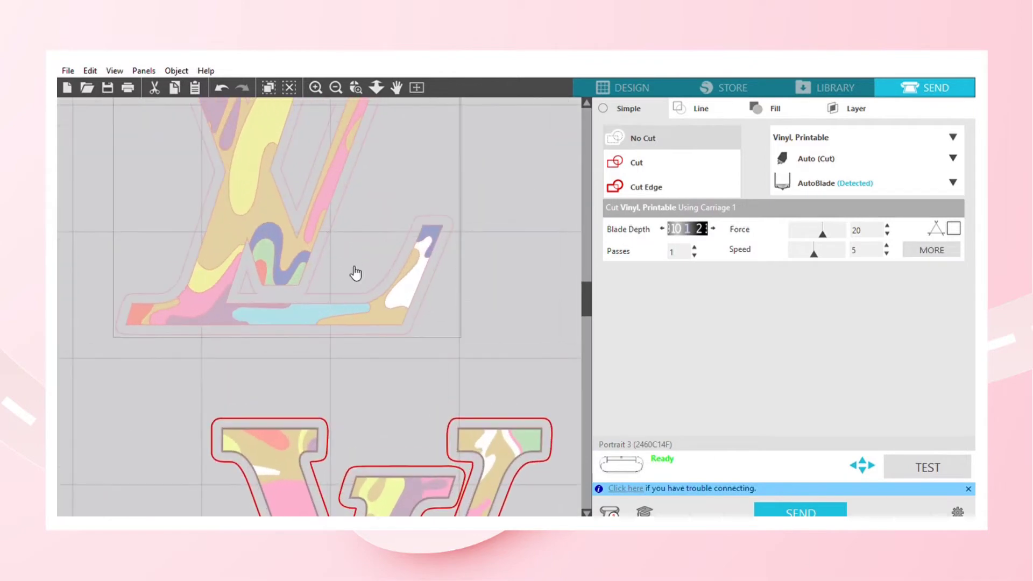
pyautogui.scroll(5, 355, 273)
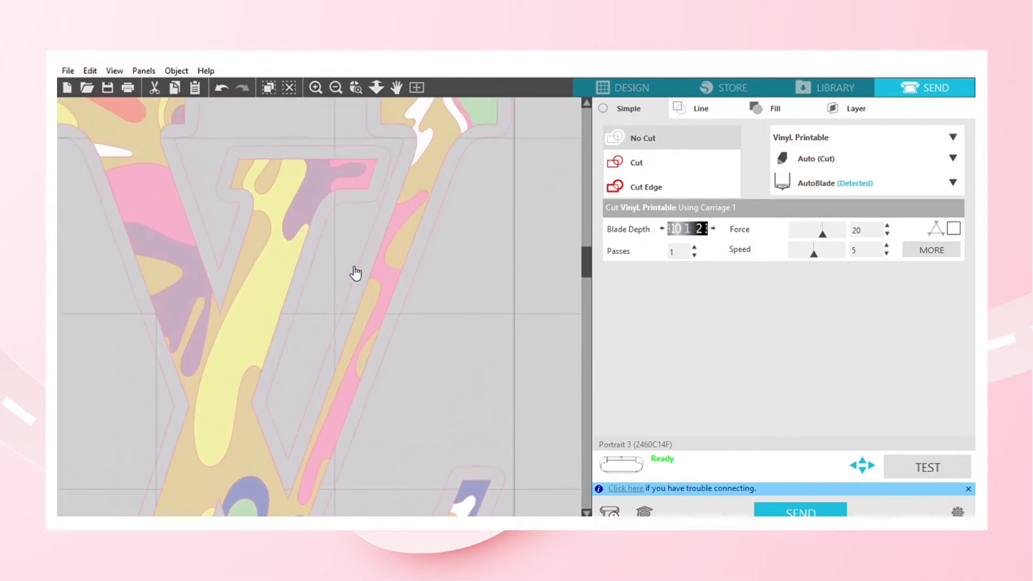
# Step: Pan across the logos to check the cut lines, then return to the Design workspace
pyautogui.hscroll(3, 355, 273)
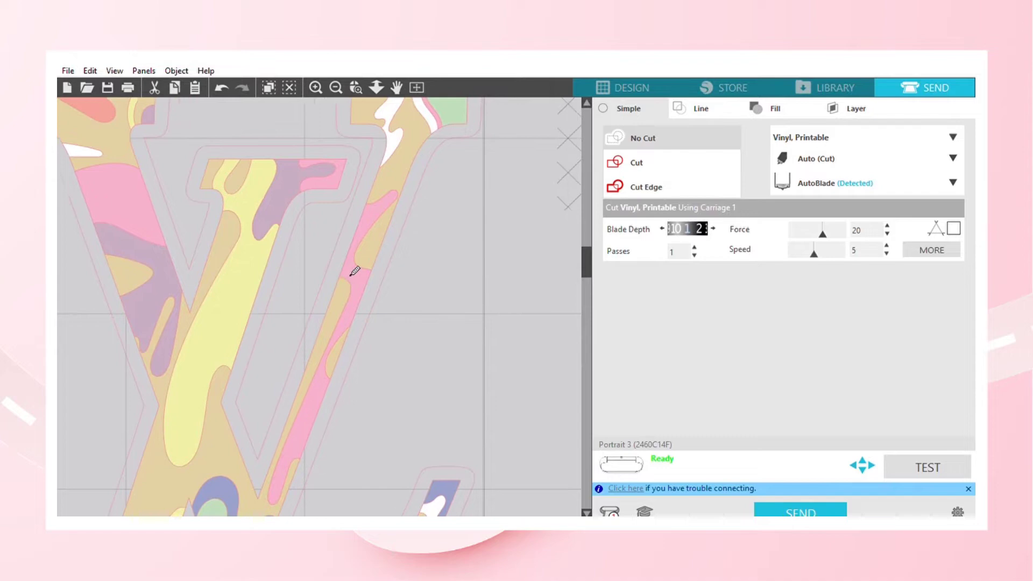
pyautogui.scroll(-2, 355, 274)
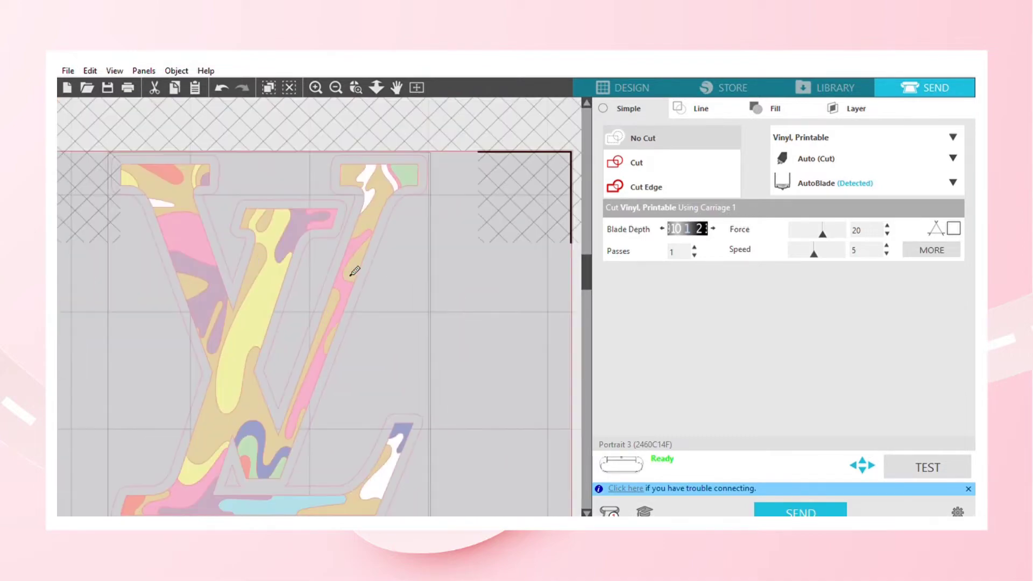
pyautogui.scroll(-1, 355, 274)
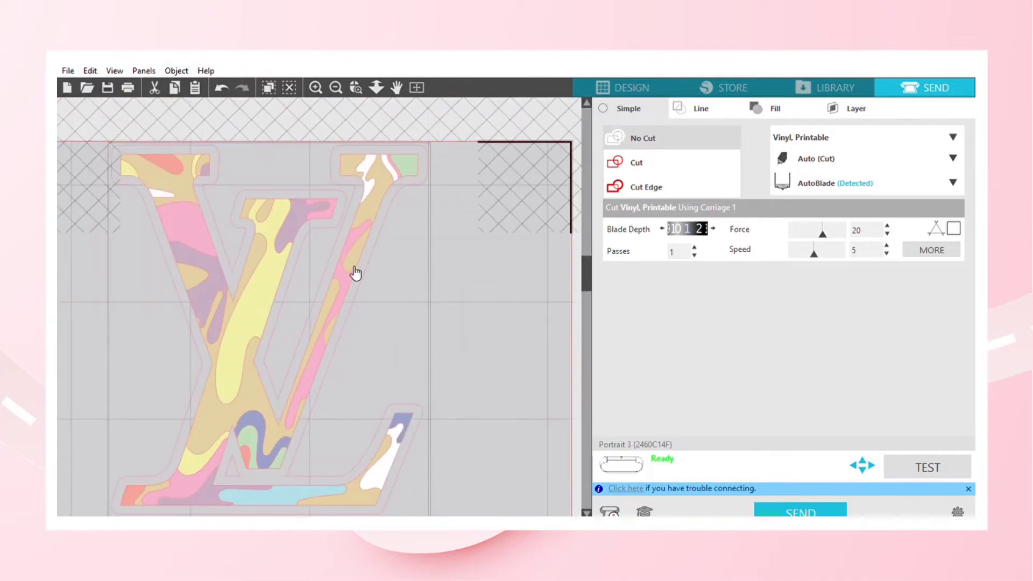
pyautogui.scroll(-3, 468, 318)
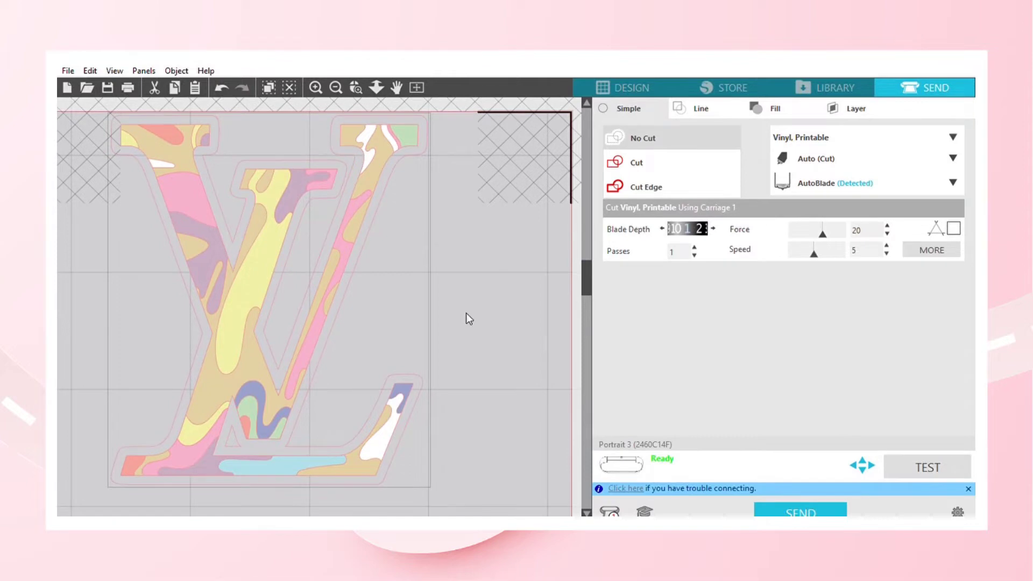
pyautogui.hscroll(-3, 466, 317)
pyautogui.scroll(-3, 466, 313)
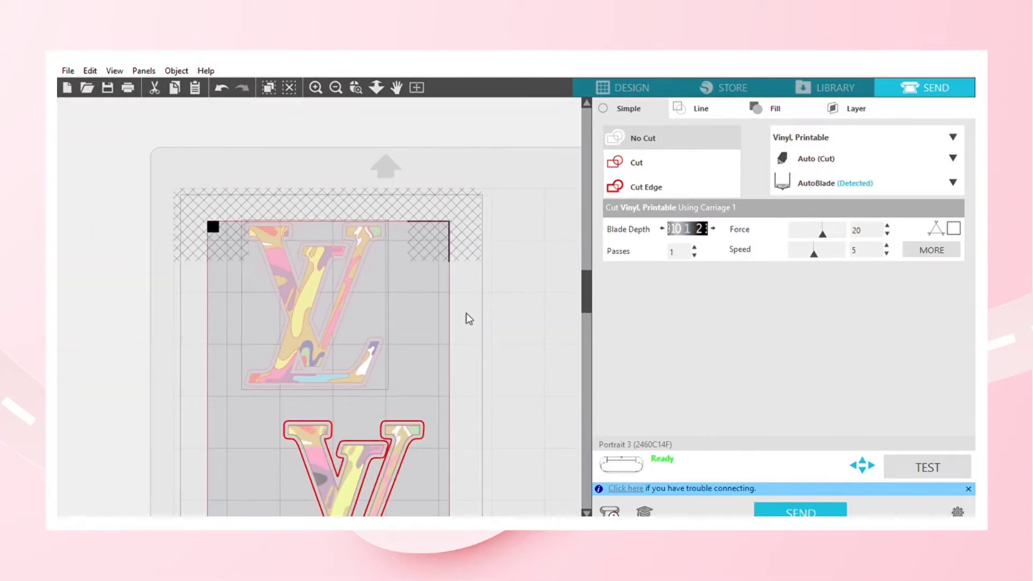
pyautogui.scroll(-4, 468, 317)
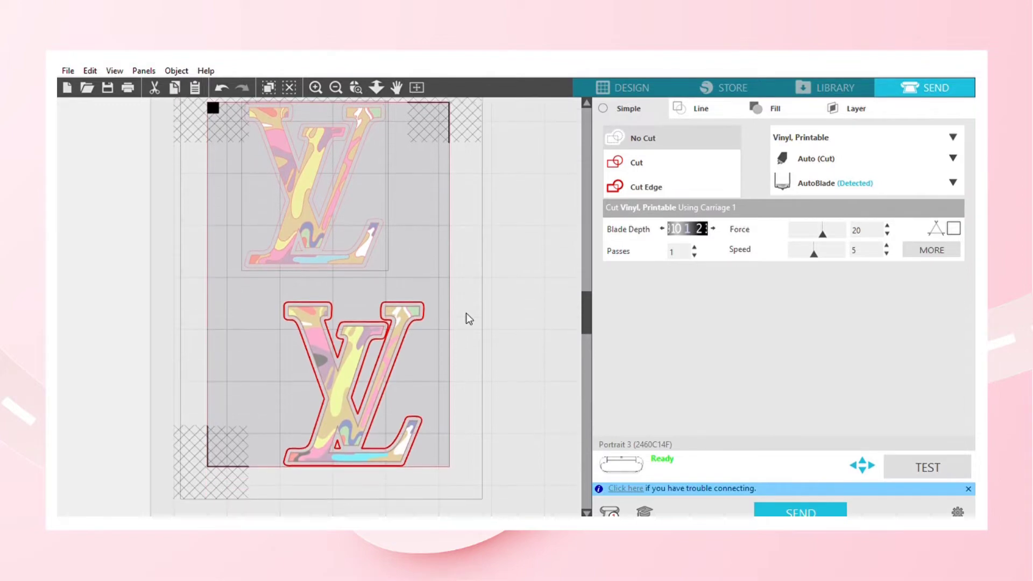
pyautogui.click(616, 88)
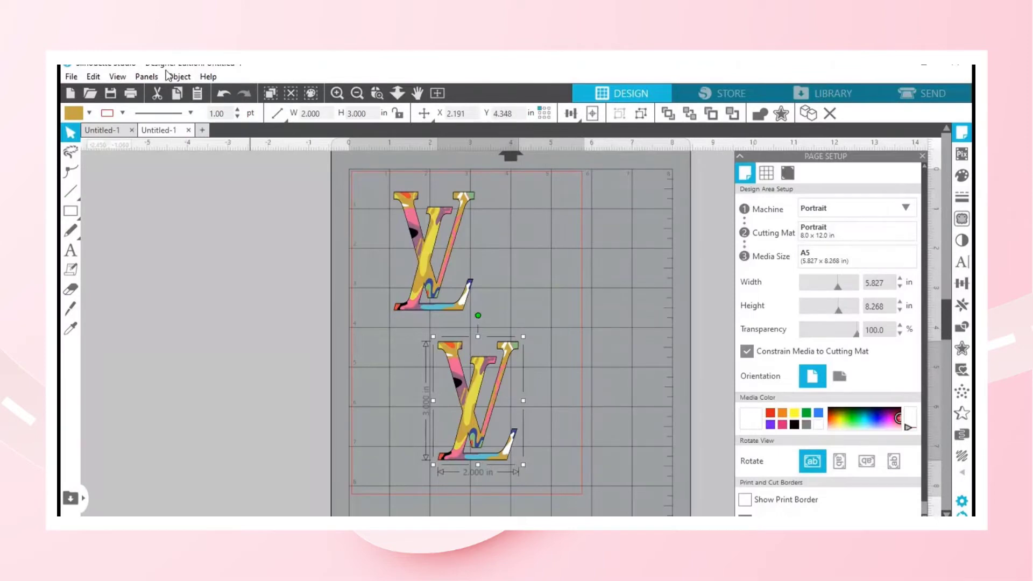
pyautogui.click(94, 77)
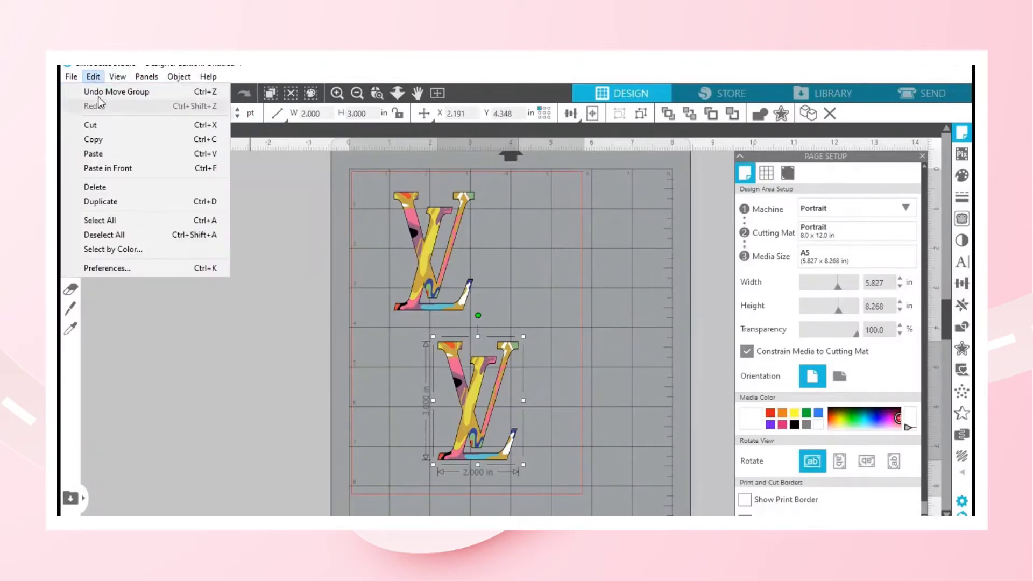
pyautogui.click(119, 271)
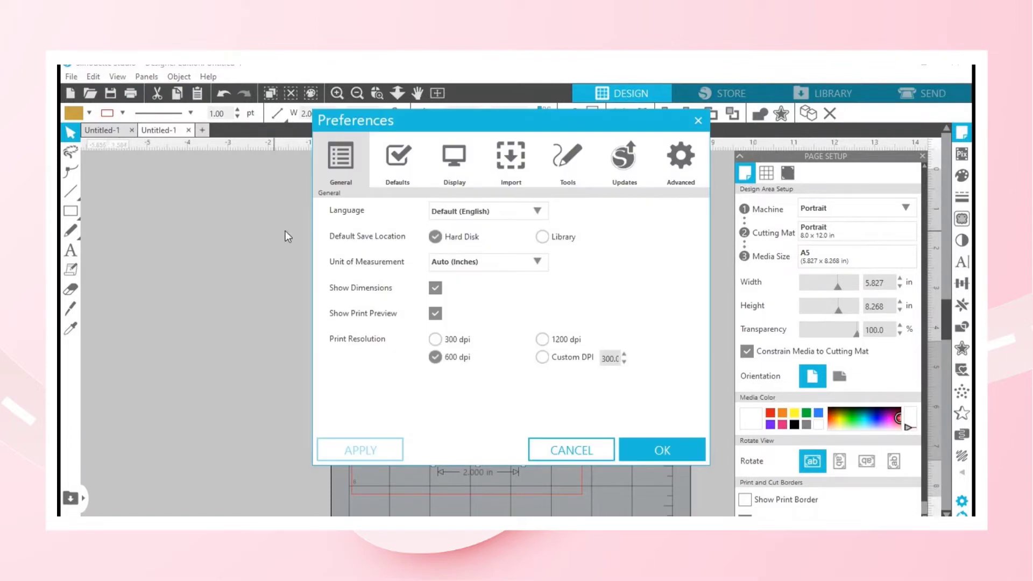
pyautogui.click(408, 159)
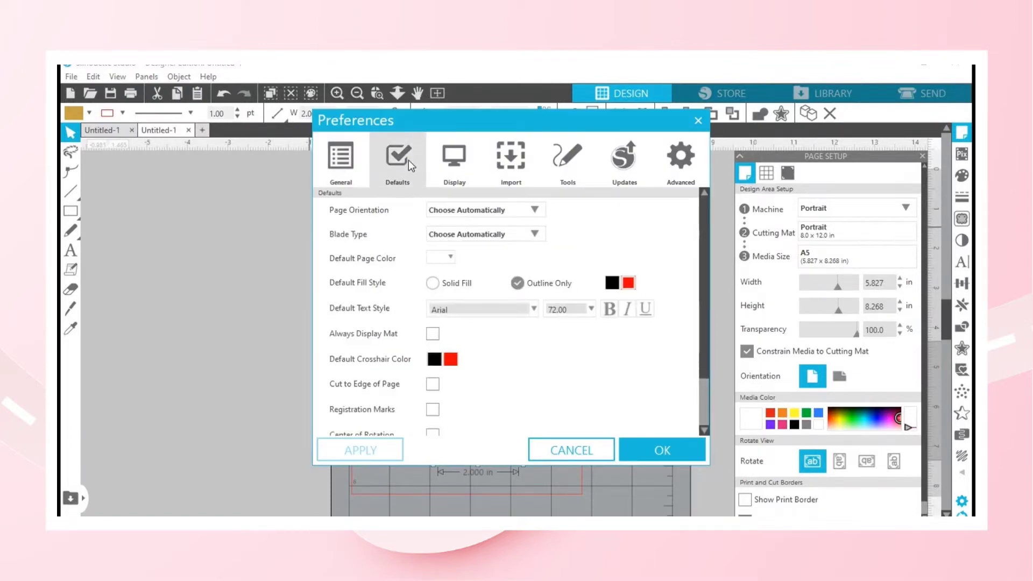
pyautogui.click(509, 162)
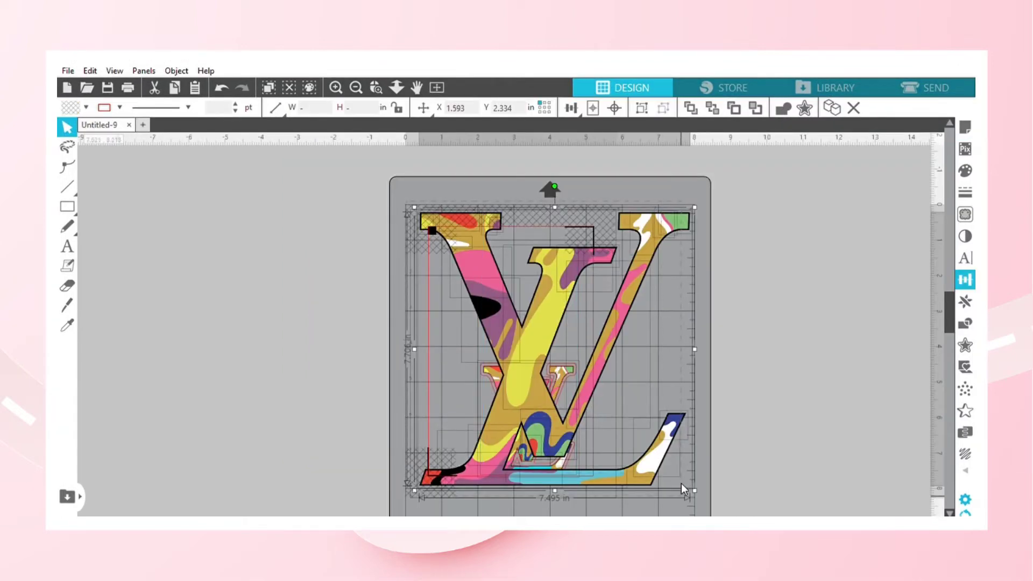
pyautogui.click(430, 320)
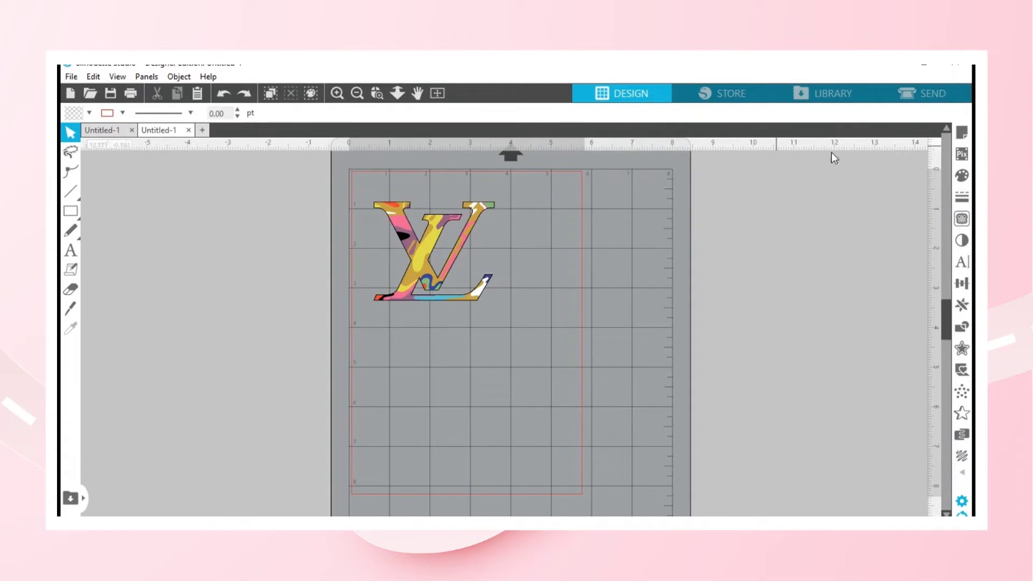
# Step: Trace an area around the LV logo at threshold 100 into a red cut outline
pyautogui.click(961, 220)
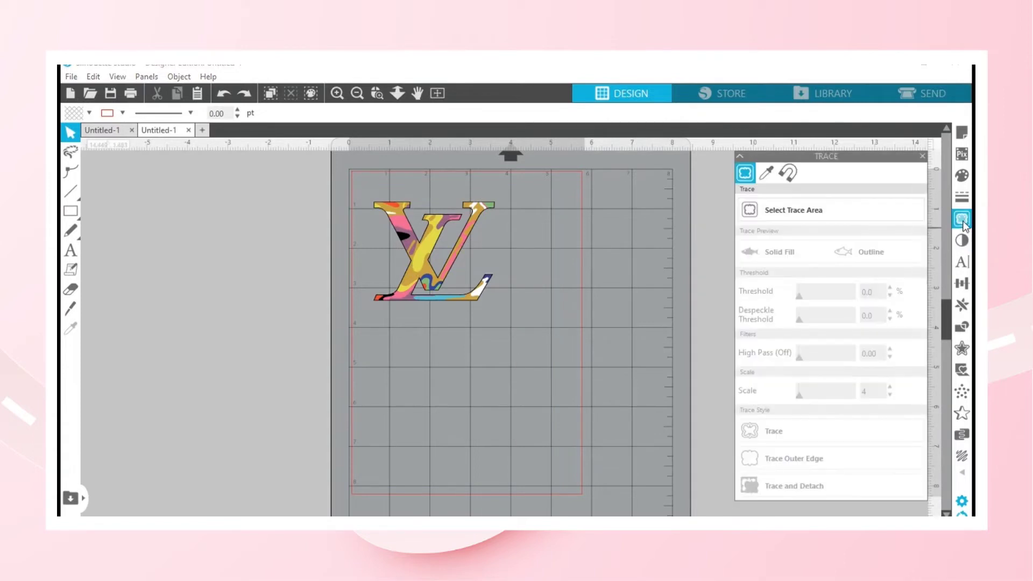
pyautogui.click(850, 210)
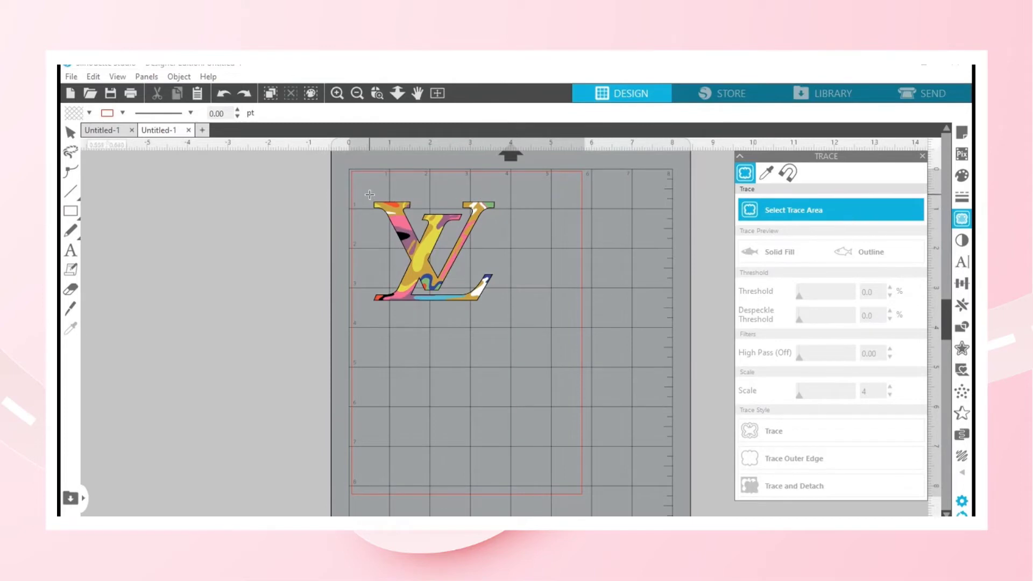
pyautogui.moveTo(369, 194); pyautogui.dragTo(504, 317)
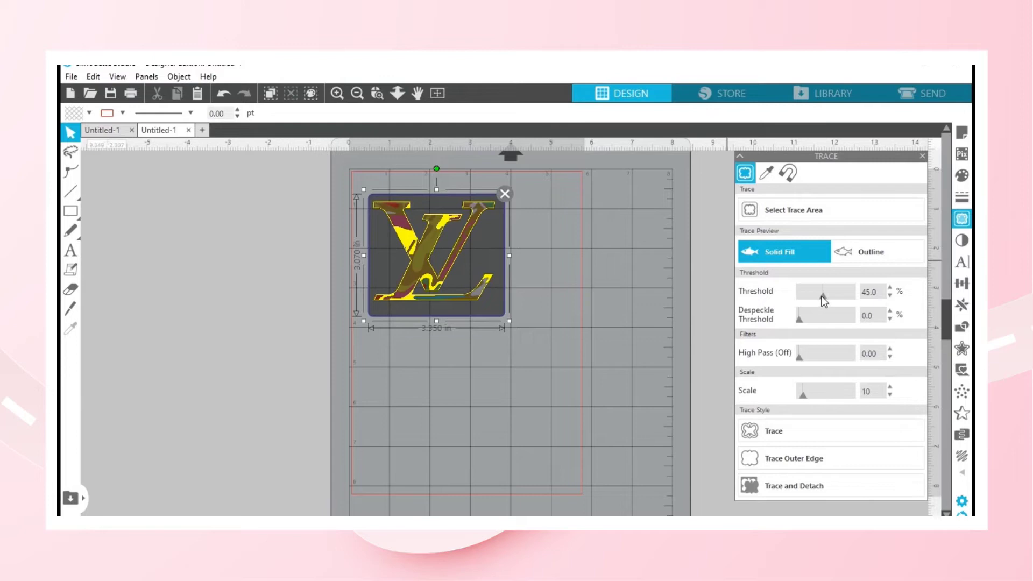
pyautogui.moveTo(823, 292); pyautogui.dragTo(869, 301)
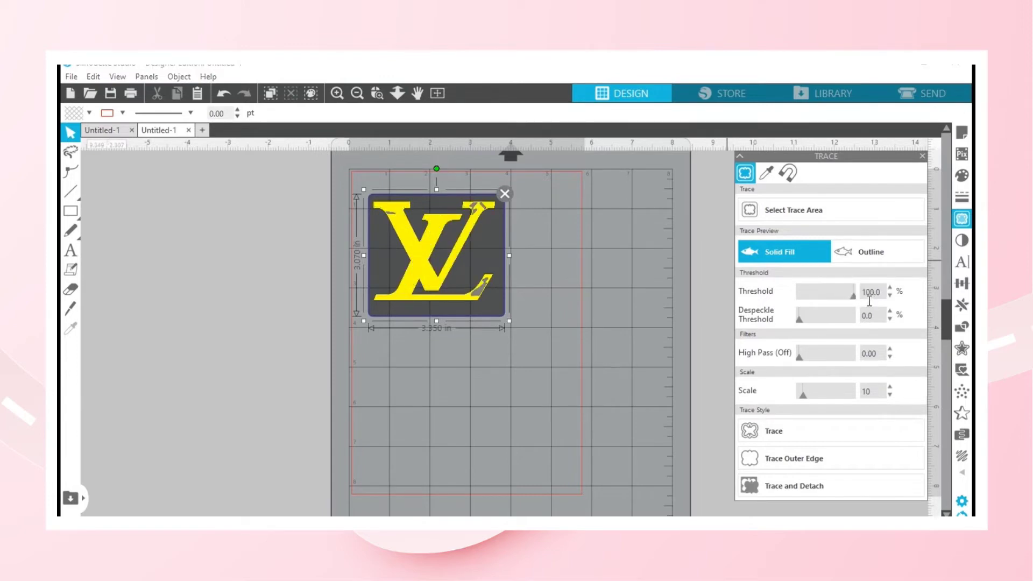
pyautogui.click(752, 434)
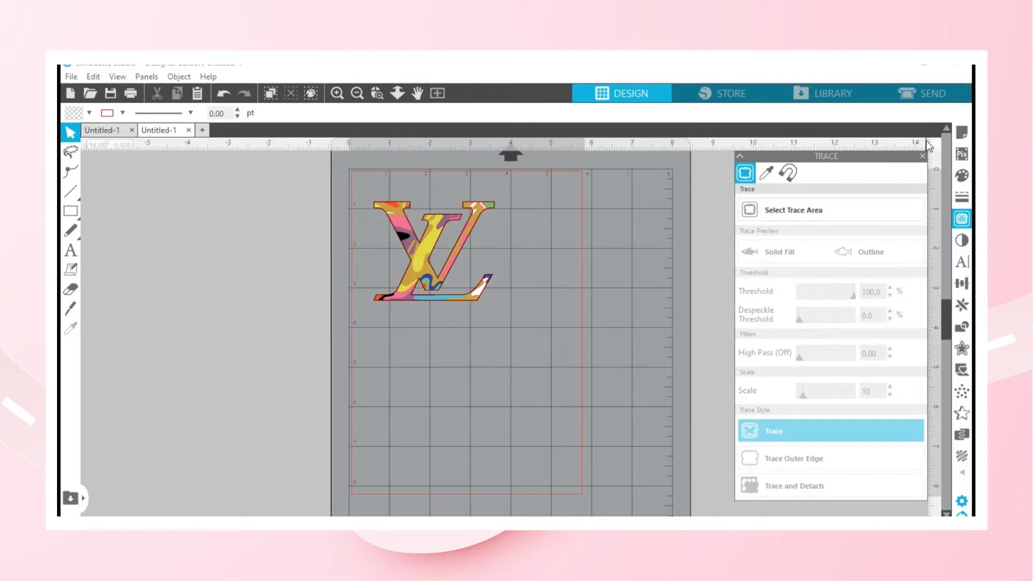
pyautogui.click(922, 156)
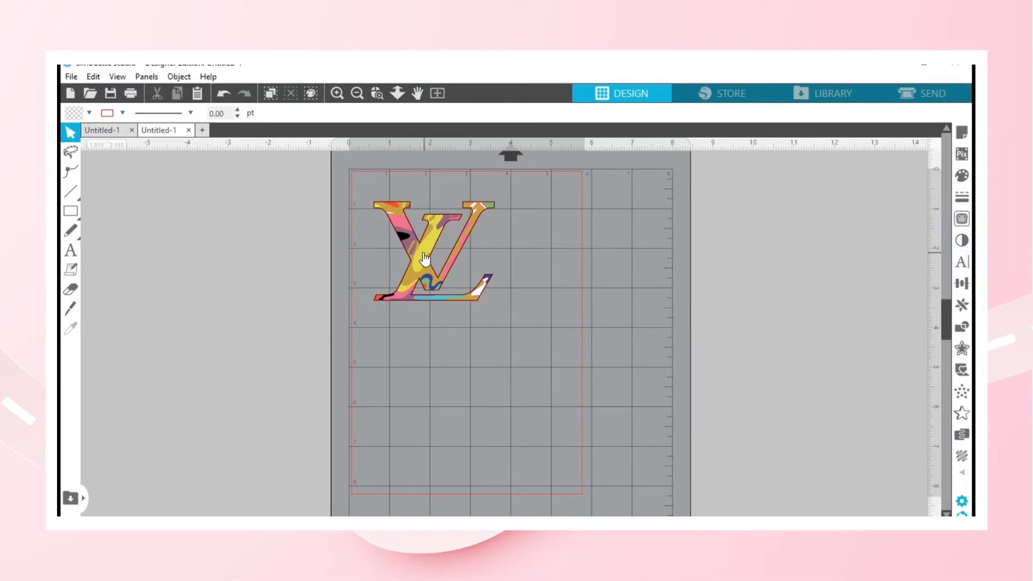
# Step: Move the colourful image left of the mat and select the red traced LV outline
pyautogui.moveTo(422, 252); pyautogui.dragTo(239, 257)
pyautogui.click(389, 173)
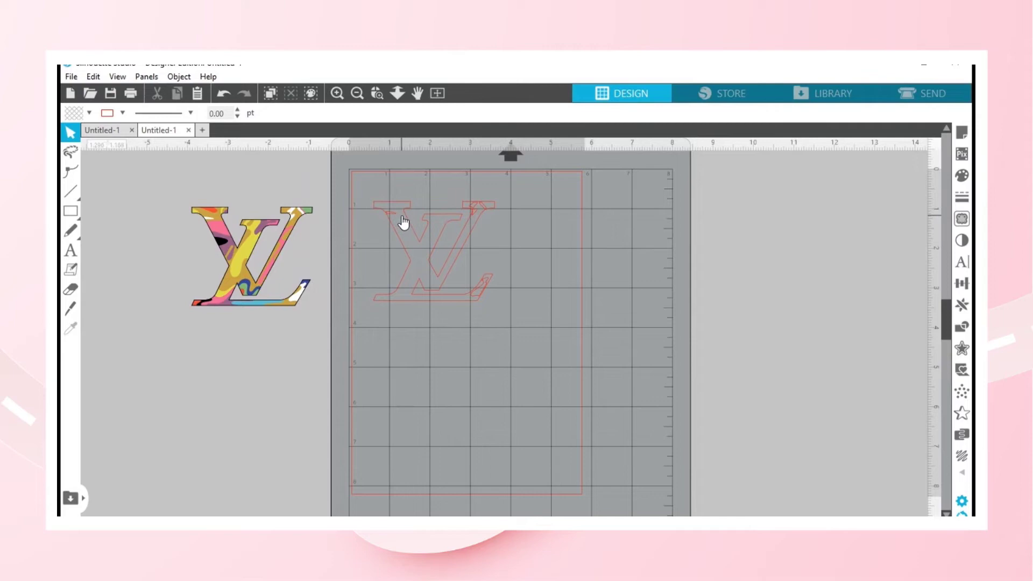
pyautogui.click(483, 216)
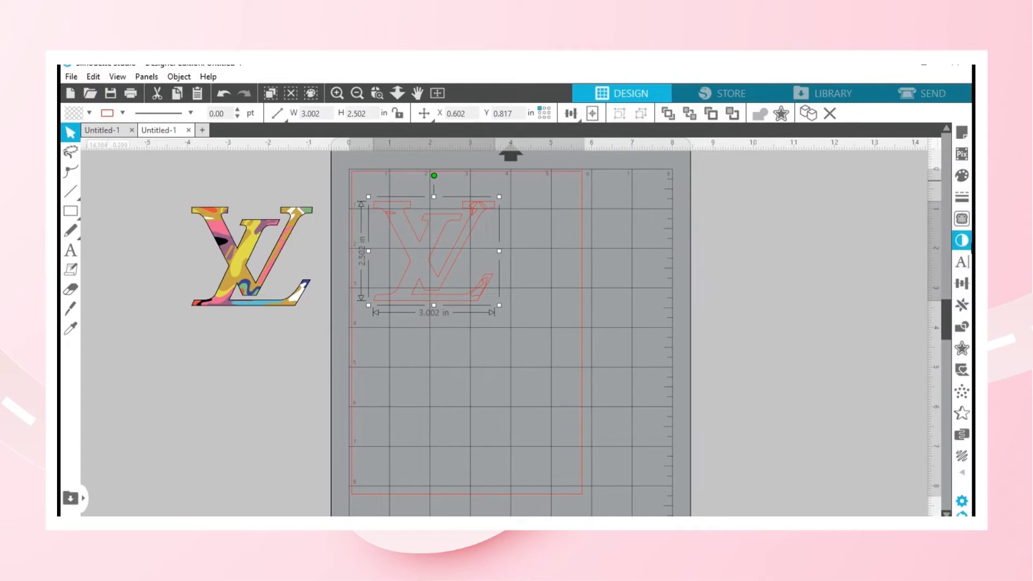
# Step: Preview a 0.020 in rounded outward offset, widening the LV outline to 3.042 in
pyautogui.click(960, 350)
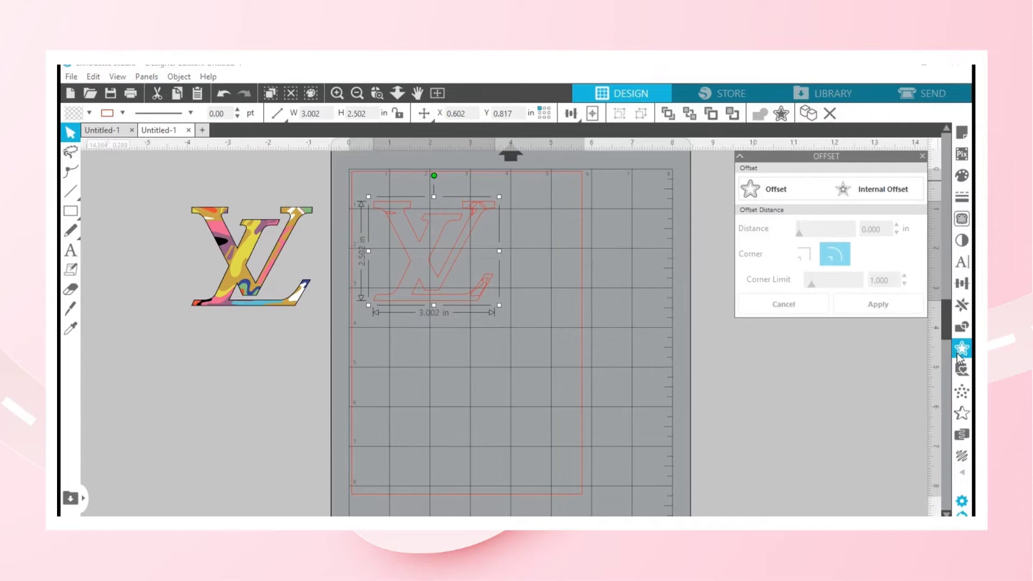
pyautogui.click(766, 185)
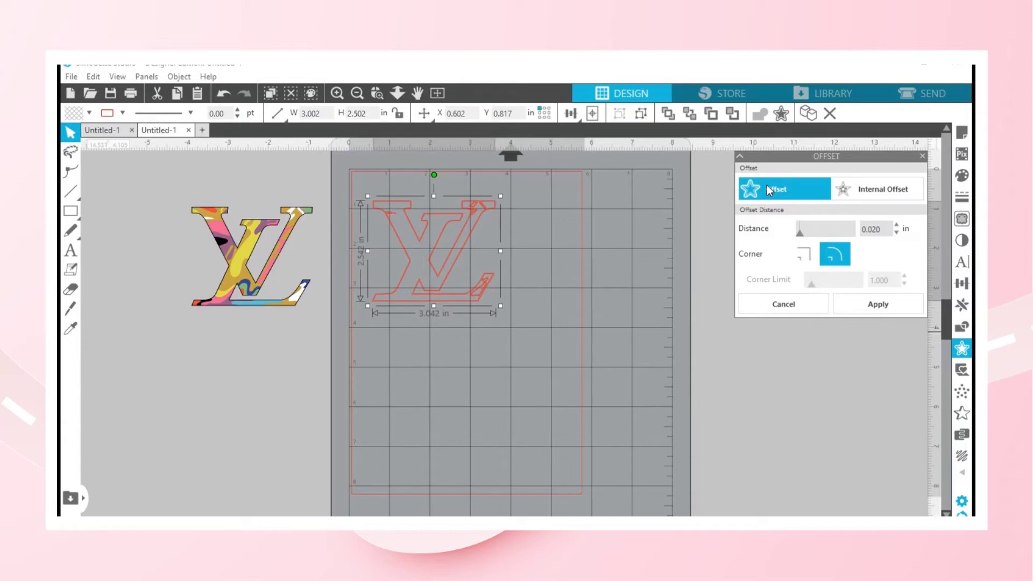
# Step: Apply the 0.020 in offset, then pull aside and delete the duplicate lower LV outline
pyautogui.click(421, 258)
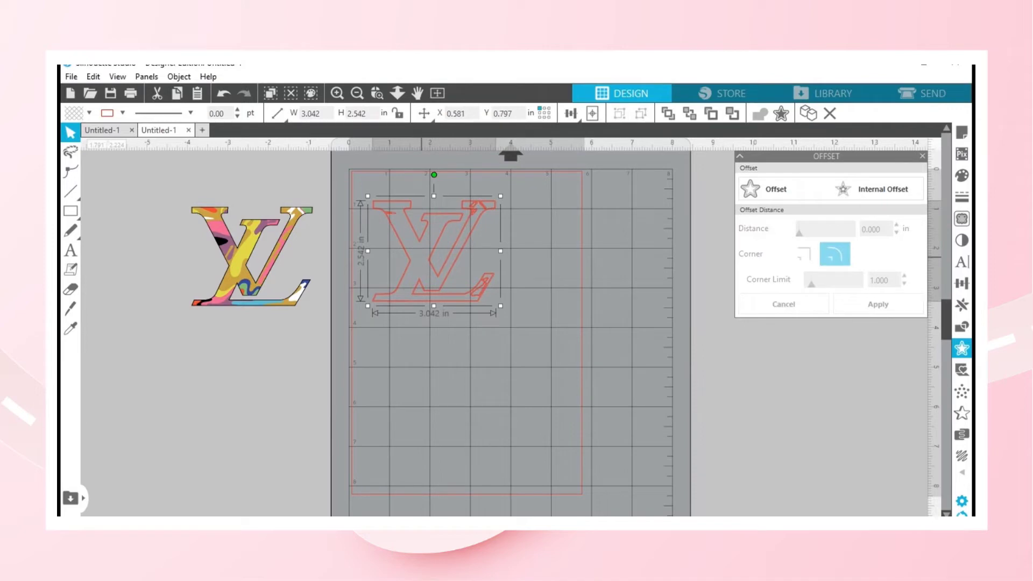
pyautogui.moveTo(355, 180); pyautogui.dragTo(502, 433)
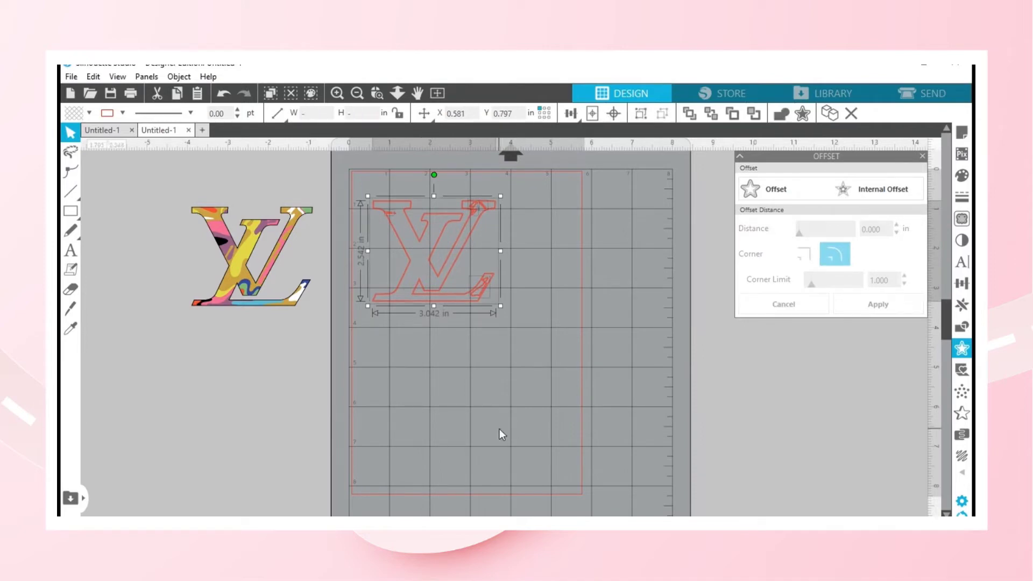
pyautogui.click(481, 401)
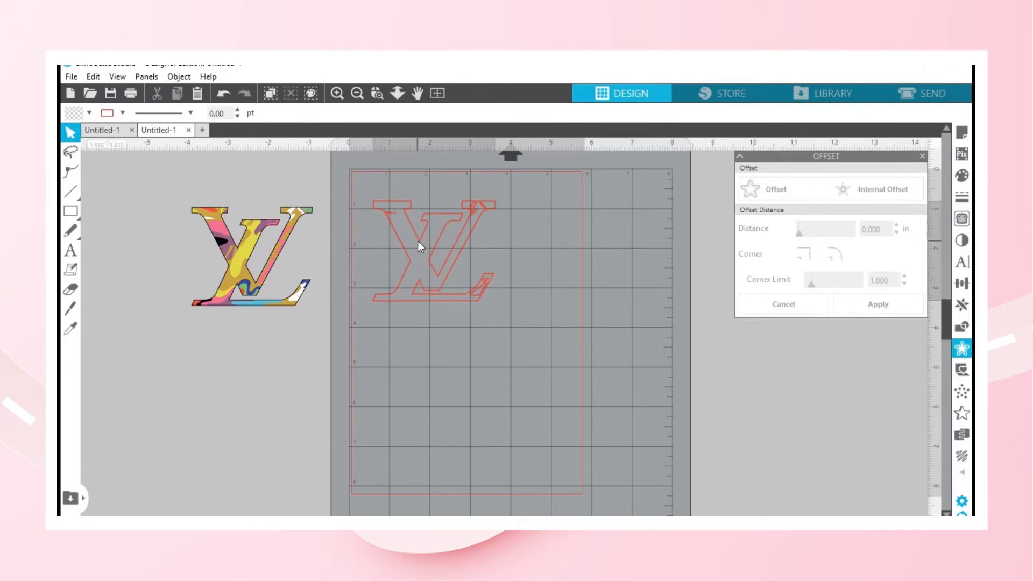
pyautogui.moveTo(417, 241); pyautogui.dragTo(507, 364)
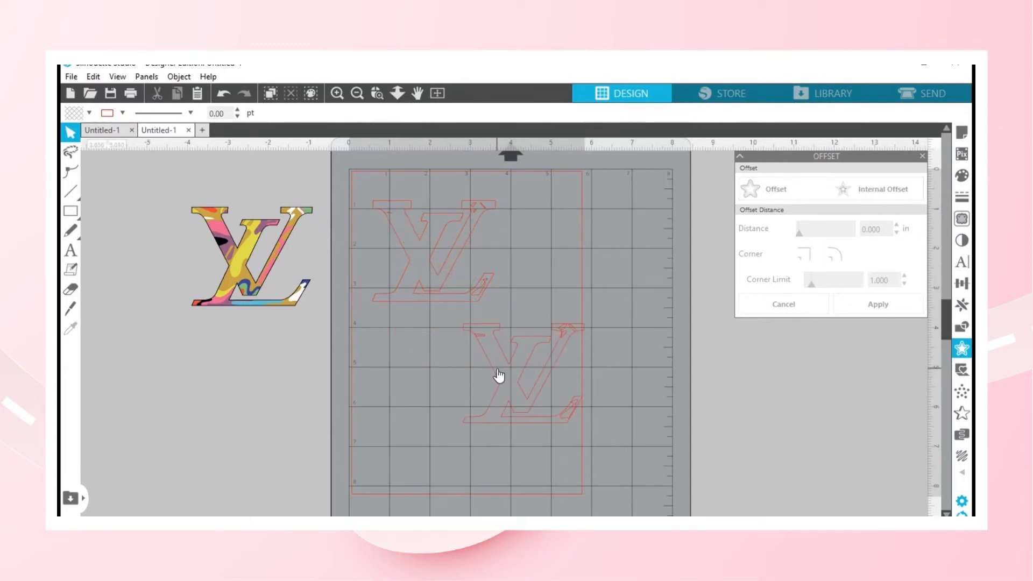
pyautogui.click(499, 376)
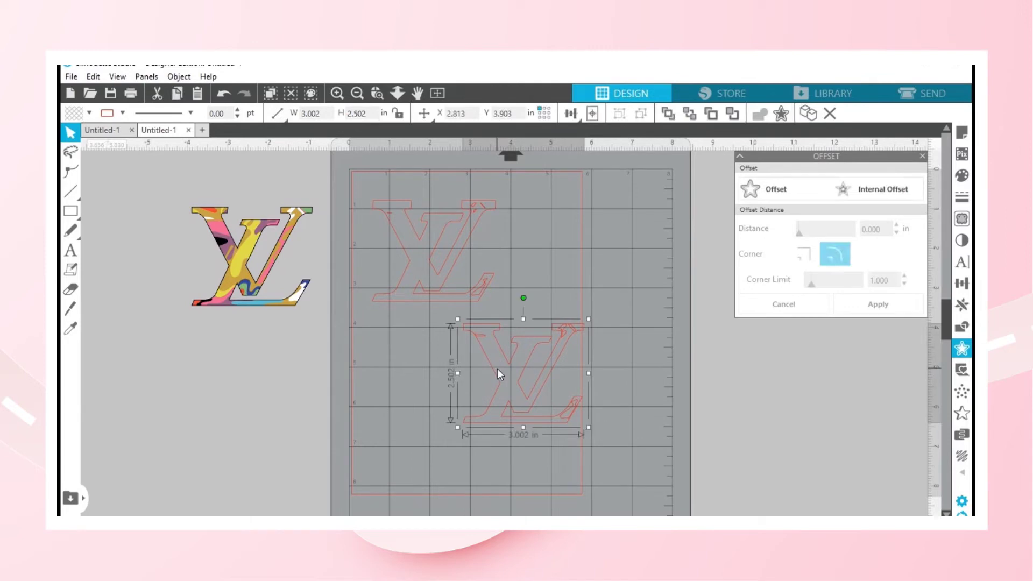
pyautogui.press('Delete')
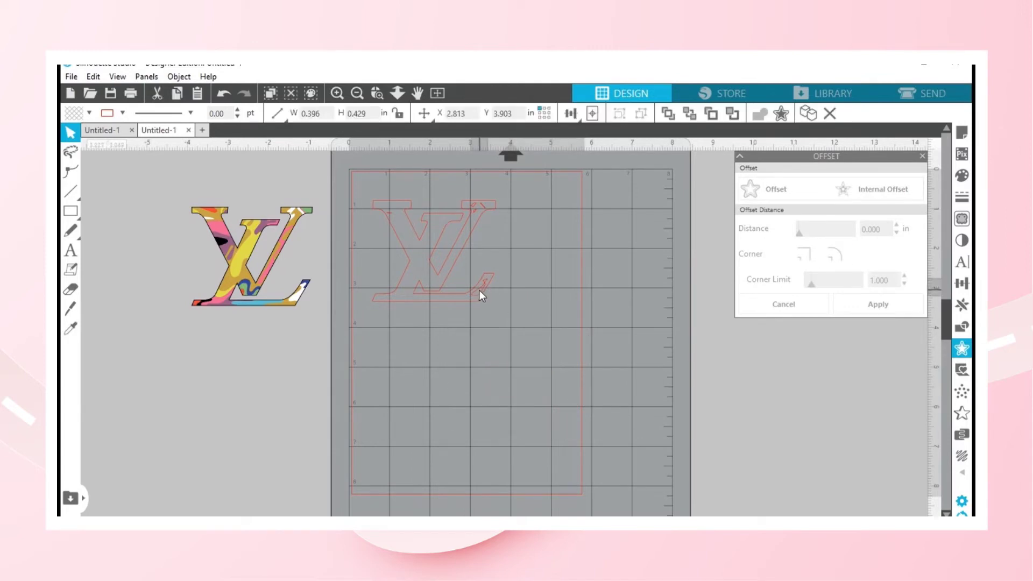
# Step: Delete the stray piece by the L's tail and the small pieces at the V's top-right
pyautogui.moveTo(478, 290); pyautogui.dragTo(470, 314)
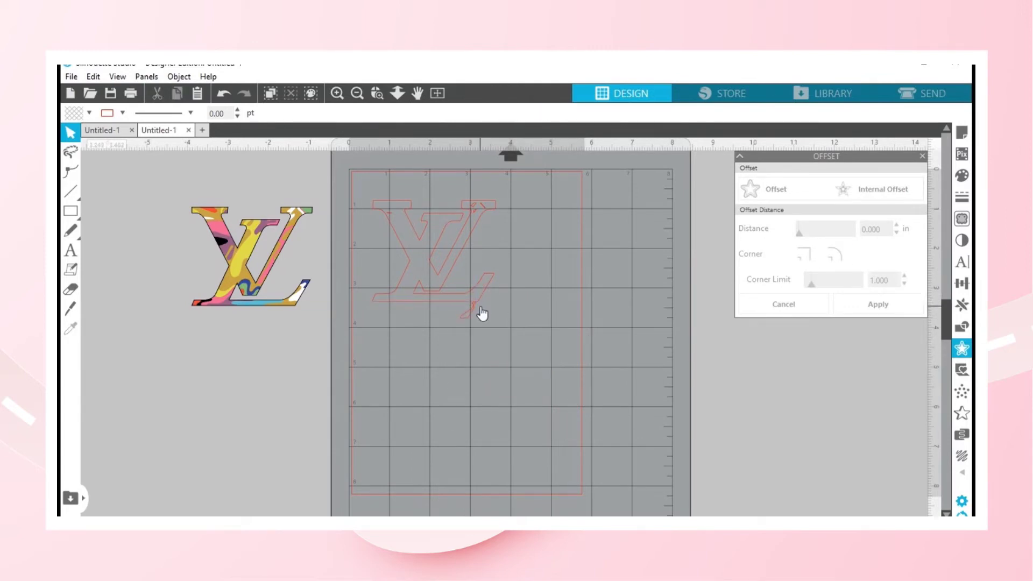
pyautogui.click(472, 315)
pyautogui.press('Delete')
pyautogui.click(473, 207)
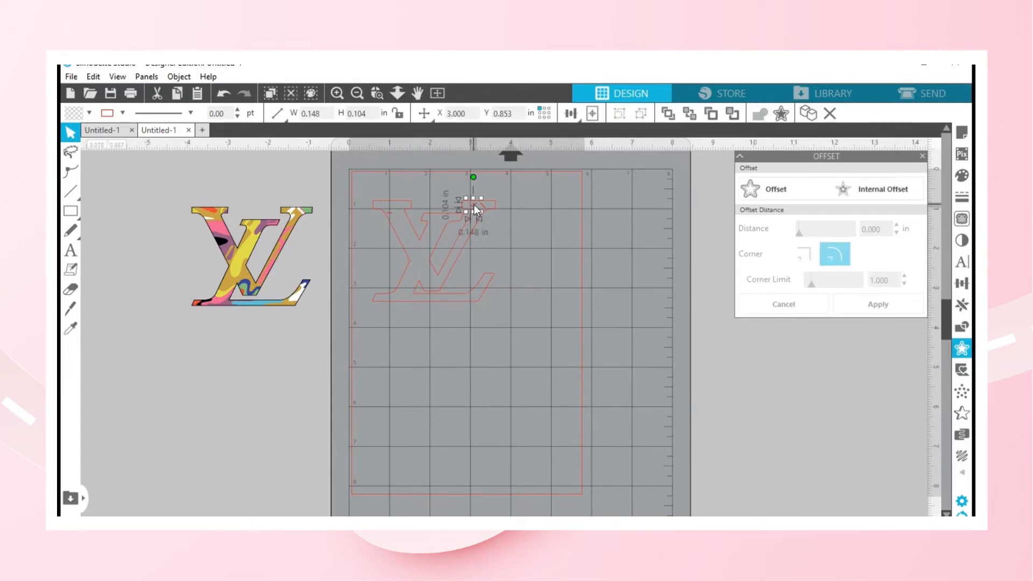
pyautogui.press('Delete')
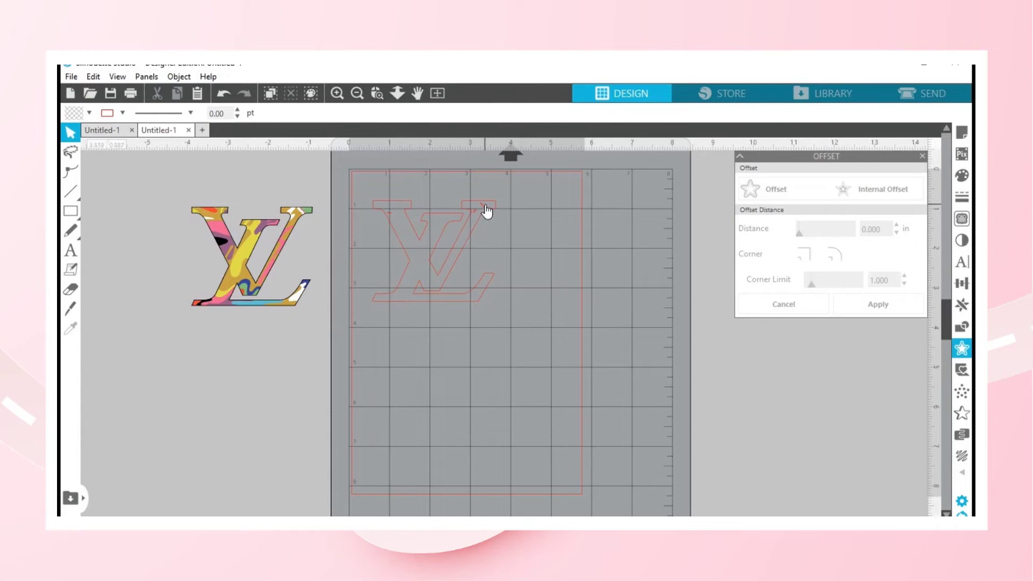
pyautogui.click(482, 206)
pyautogui.press('Delete')
# Step: Remove one more V piece, check the tiny stray near the L, and select the whole outline
pyautogui.click(483, 206)
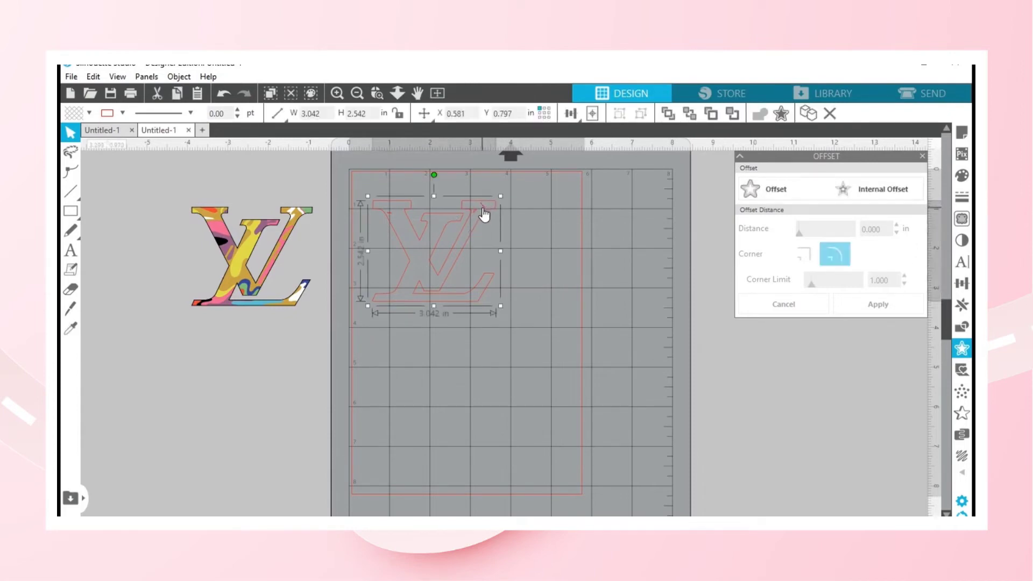
pyautogui.click(482, 207)
pyautogui.press('Delete')
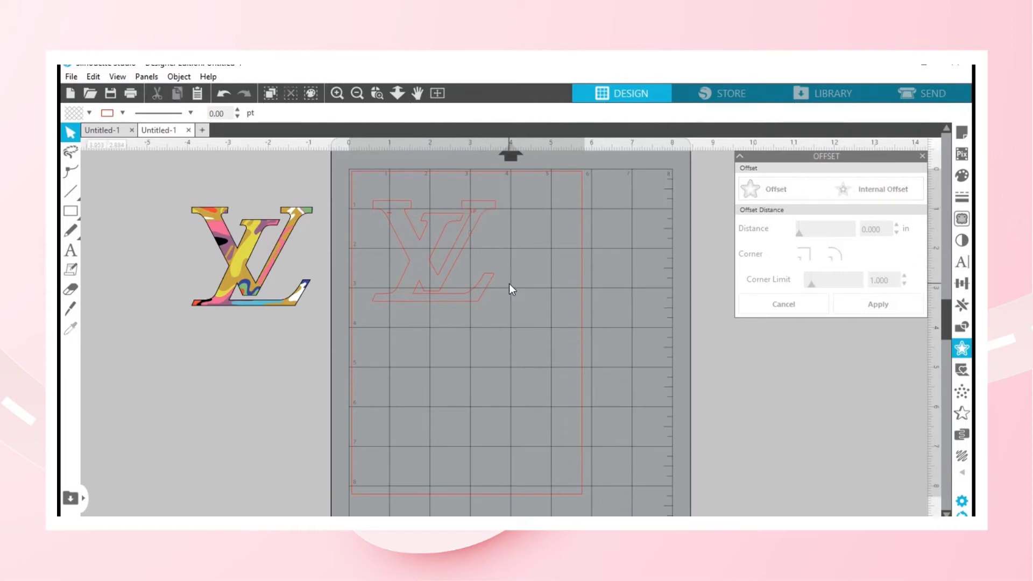
pyautogui.click(475, 208)
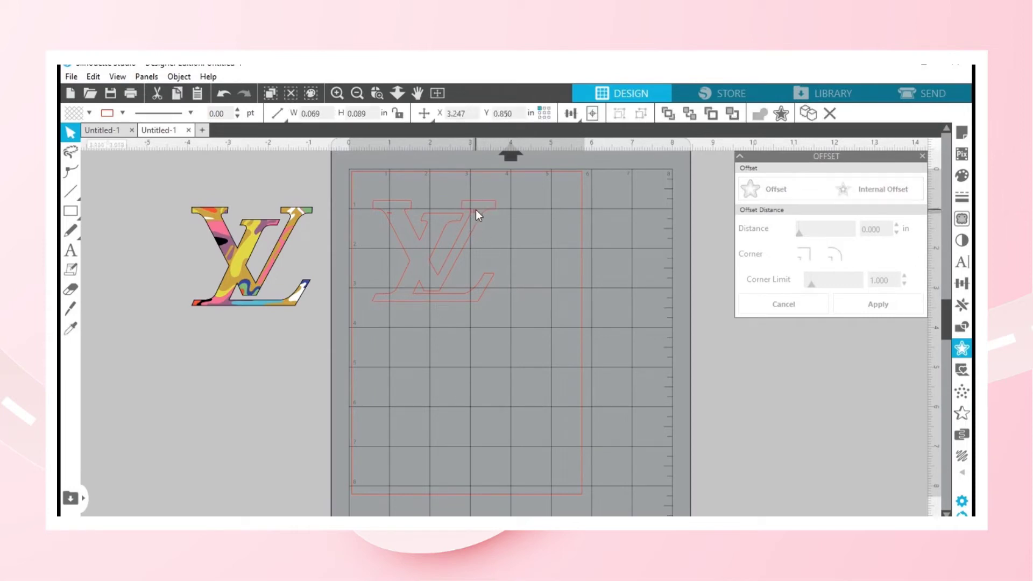
pyautogui.click(505, 262)
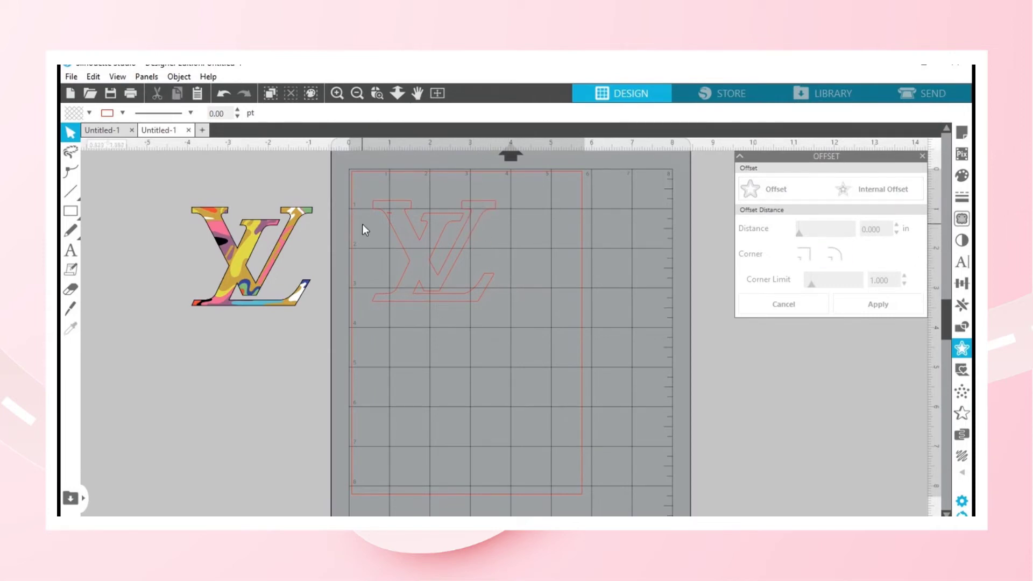
pyautogui.click(390, 209)
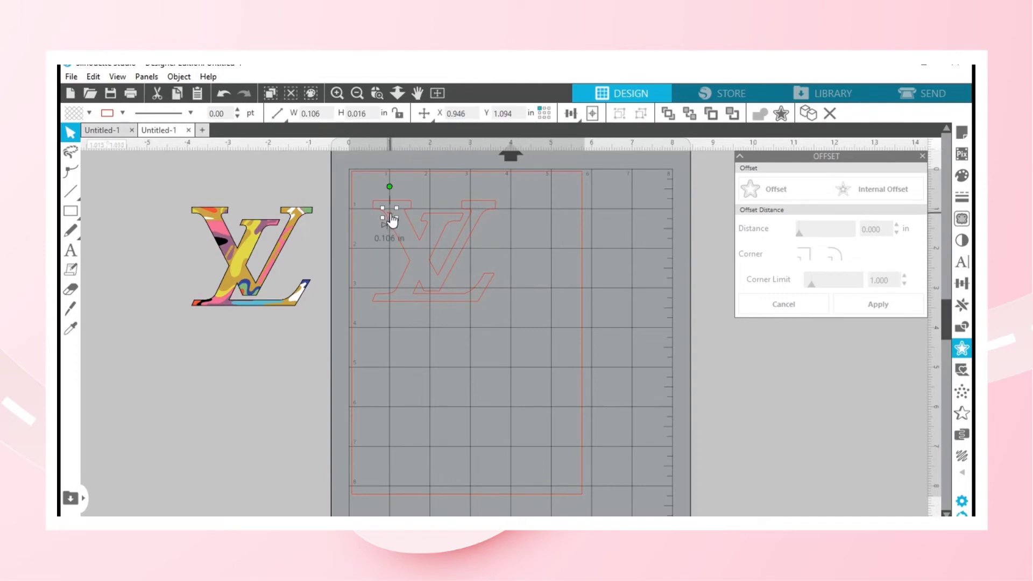
pyautogui.click(446, 330)
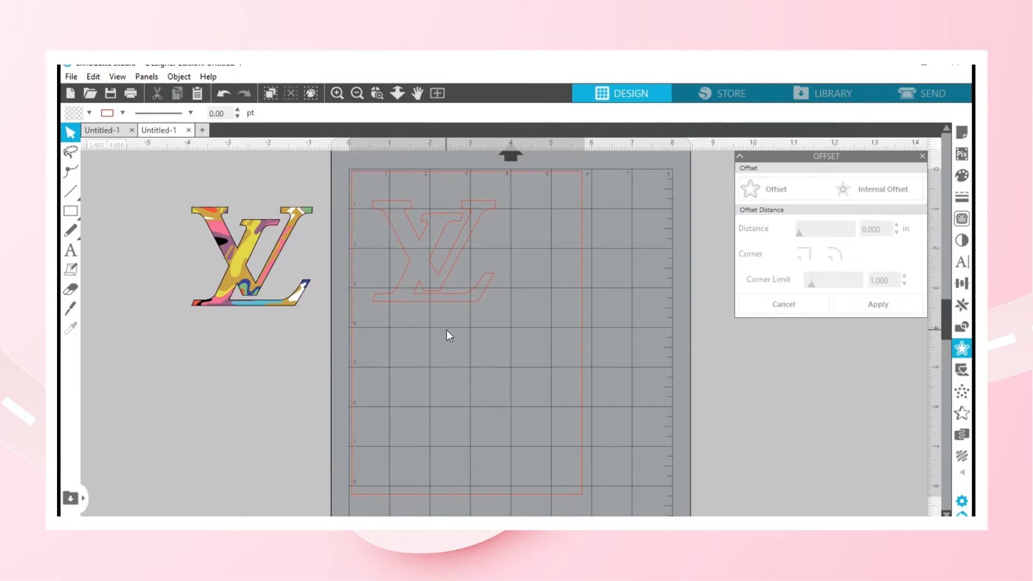
pyautogui.click(433, 294)
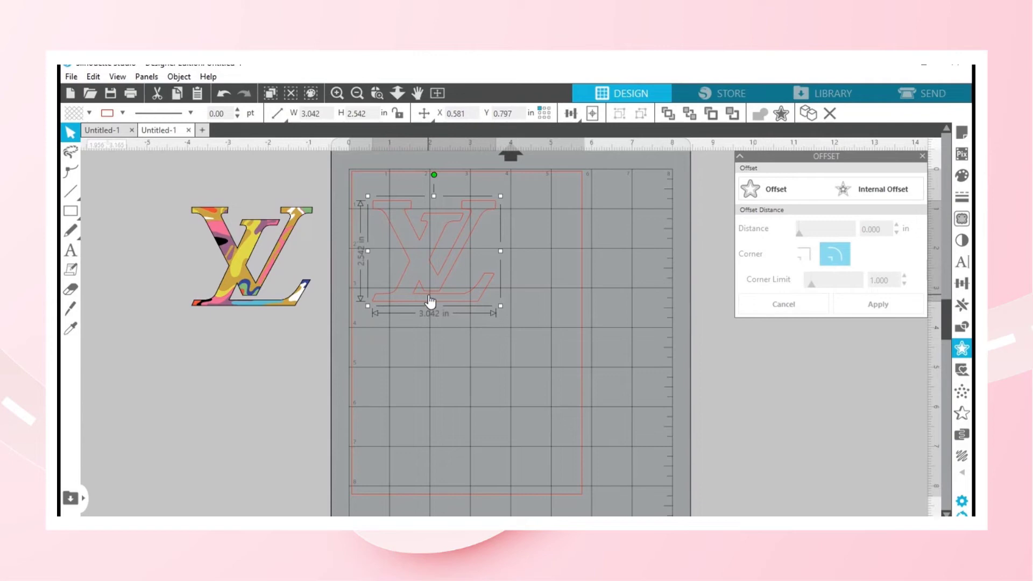
# Step: Centre the coloured LV image over its red outline and switch to the Send panel
pyautogui.keyDown('shift'); pyautogui.click(281, 247); pyautogui.keyUp('shift')
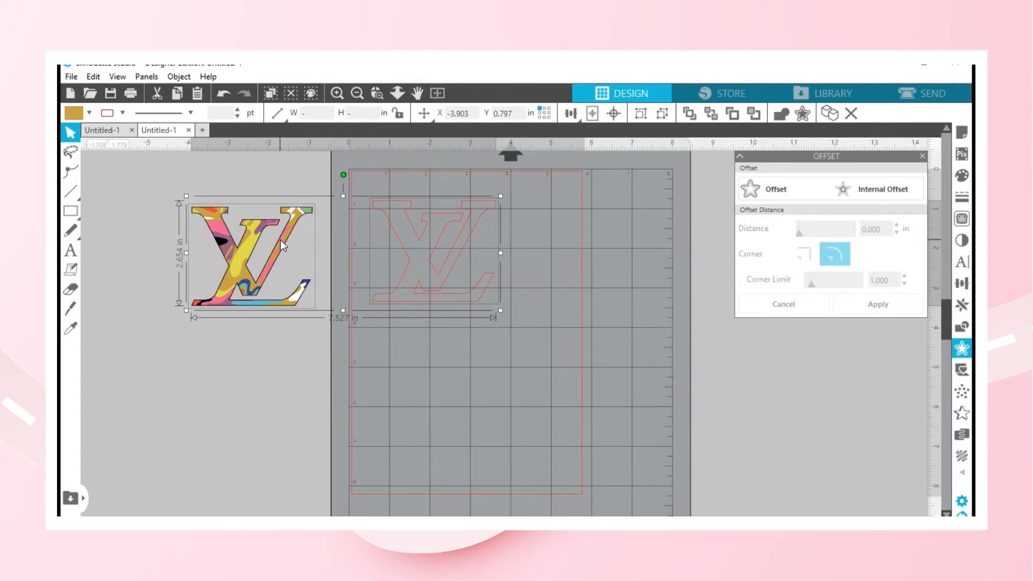
pyautogui.click(613, 115)
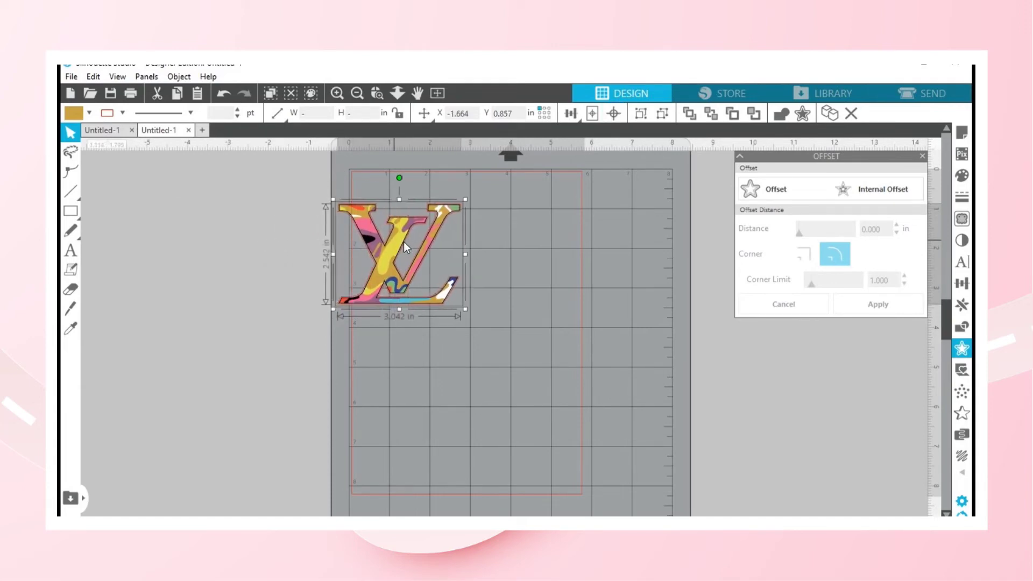
pyautogui.moveTo(403, 243); pyautogui.dragTo(432, 245)
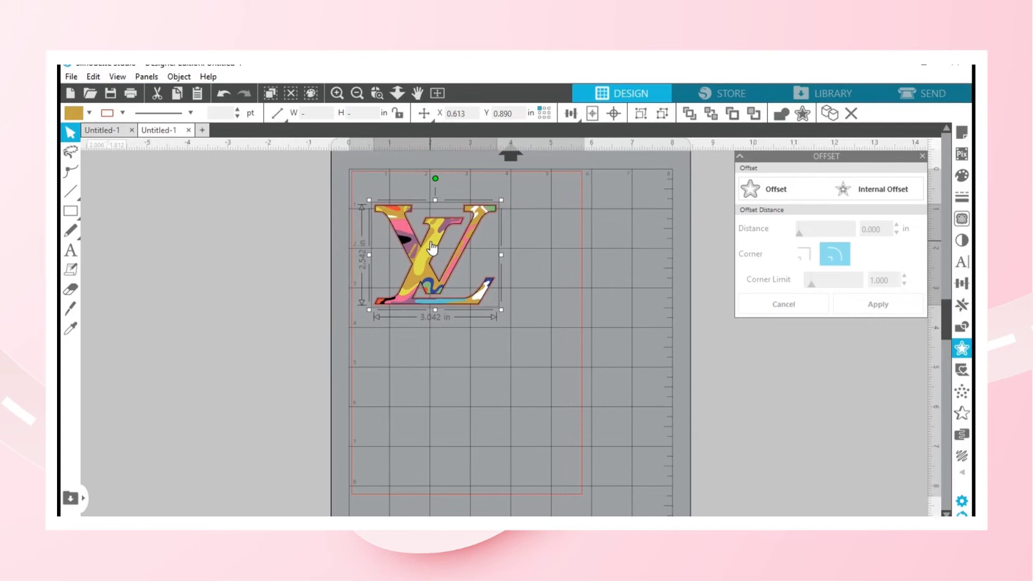
pyautogui.click(911, 97)
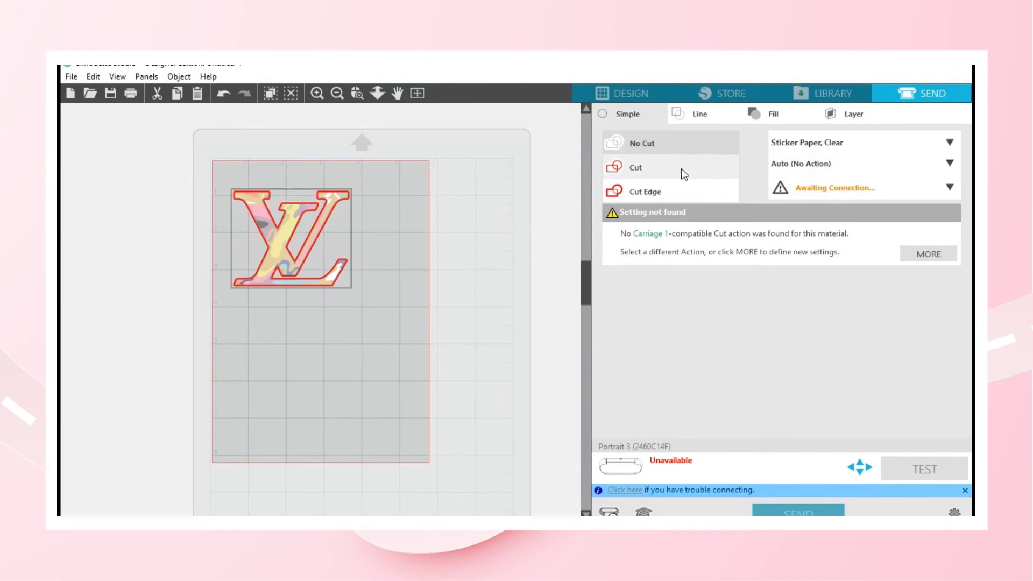
# Step: Set the LV design's cut action to Cut Edge and zoom in on the red outer line
pyautogui.click(679, 193)
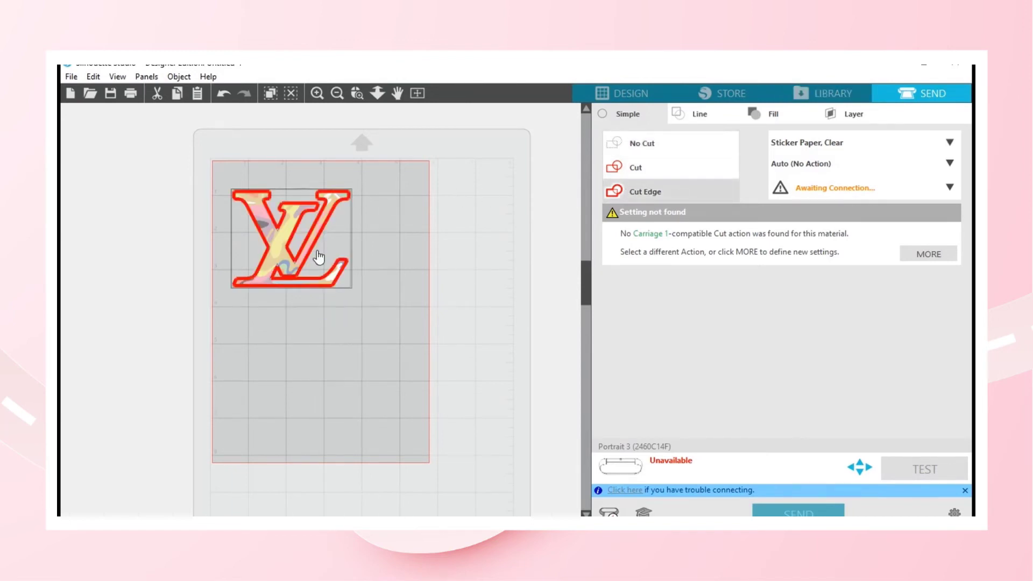
pyautogui.scroll(5, 318, 257)
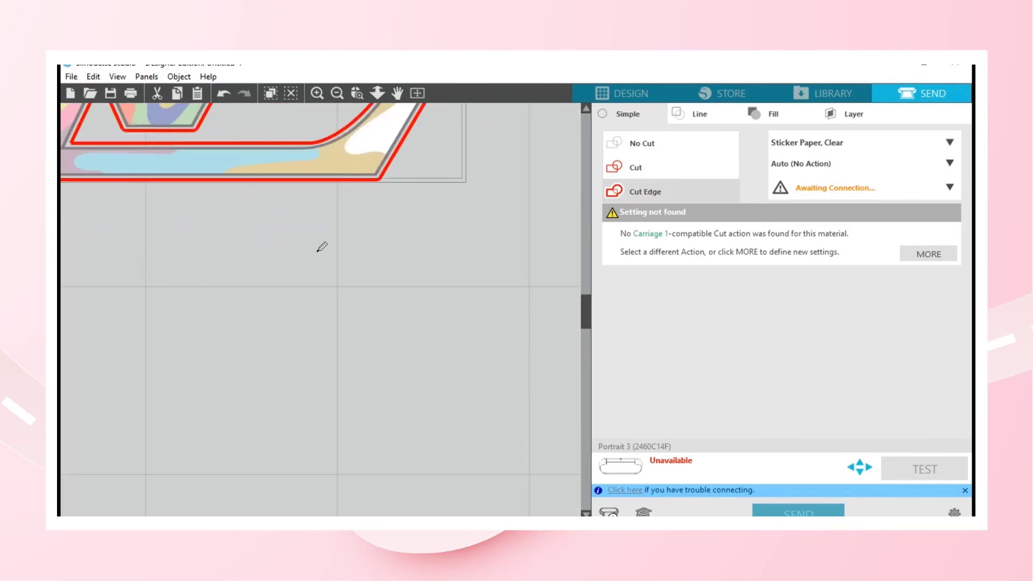
pyautogui.scroll(6, 185, 207)
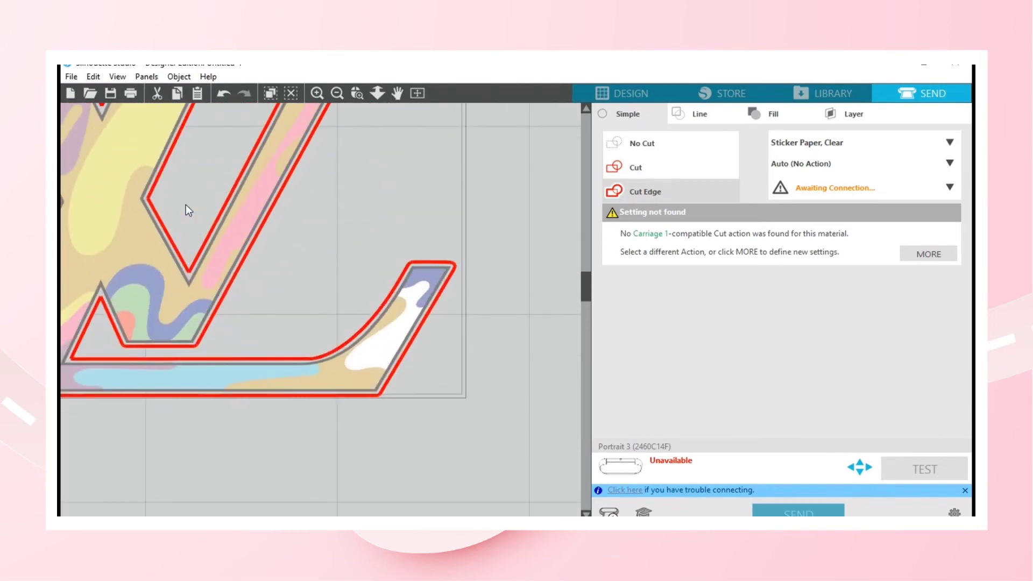
pyautogui.scroll(5, 186, 206)
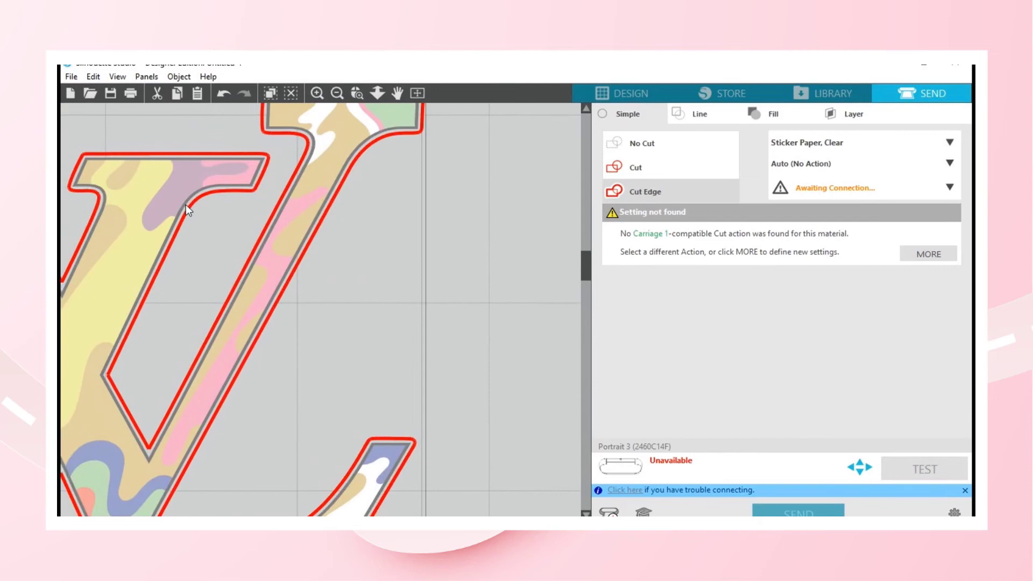
pyautogui.hscroll(-4, 185, 204)
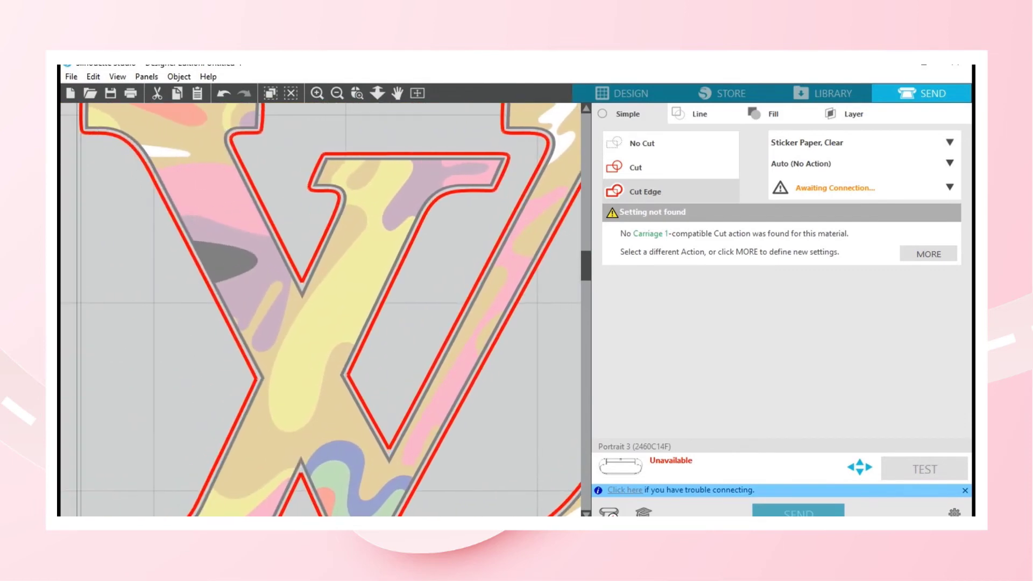
pyautogui.scroll(-5, 320, 309)
pyautogui.click(465, 289)
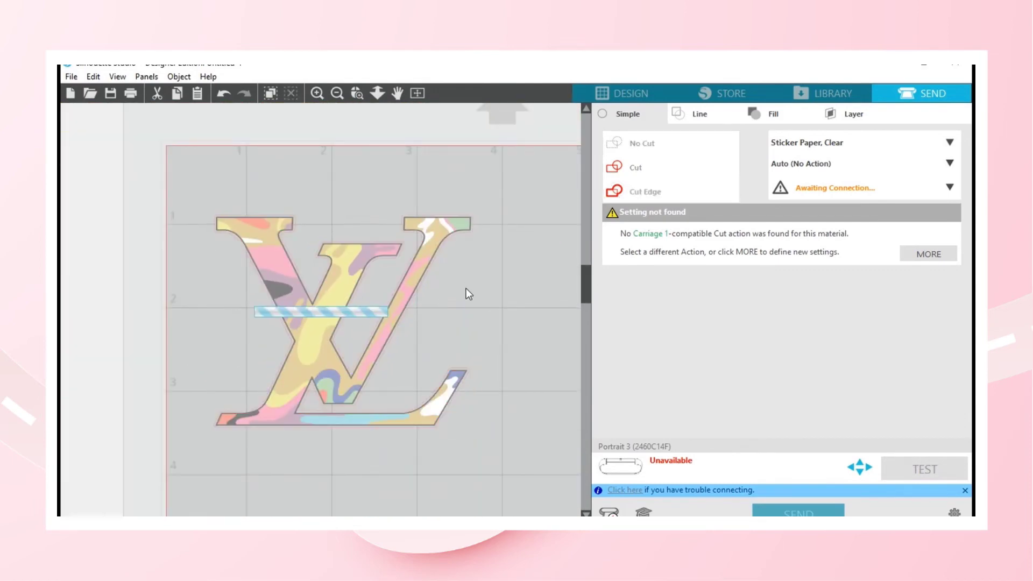
# Step: Switch back to the Design workspace with the LV logo over its offset outline
pyautogui.click(624, 94)
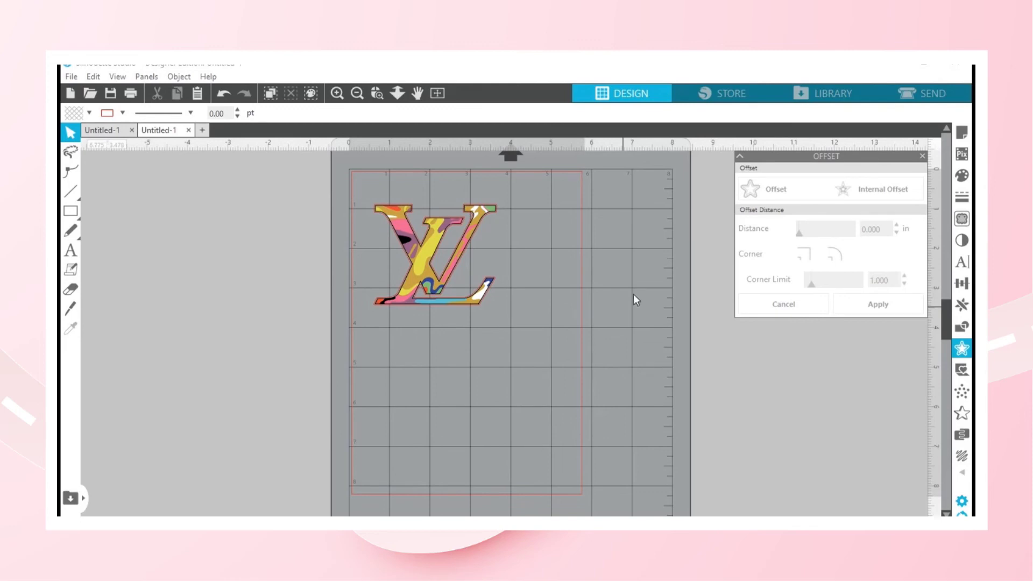
# Step: Reopen the Send panel and zoom around to confirm one Cut Edge line on Sticker Paper, Clear
pyautogui.click(951, 100)
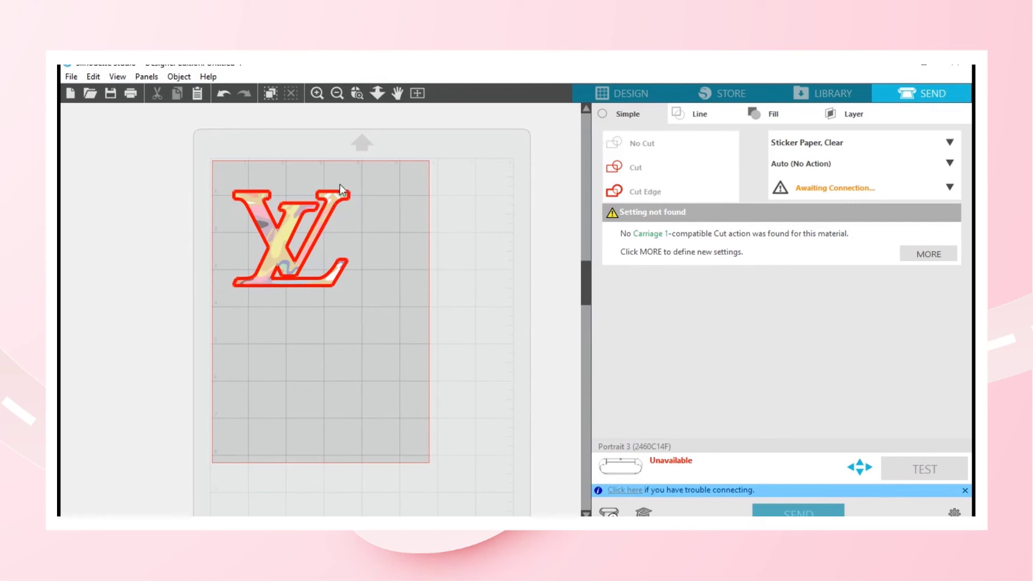
pyautogui.scroll(5, 300, 274)
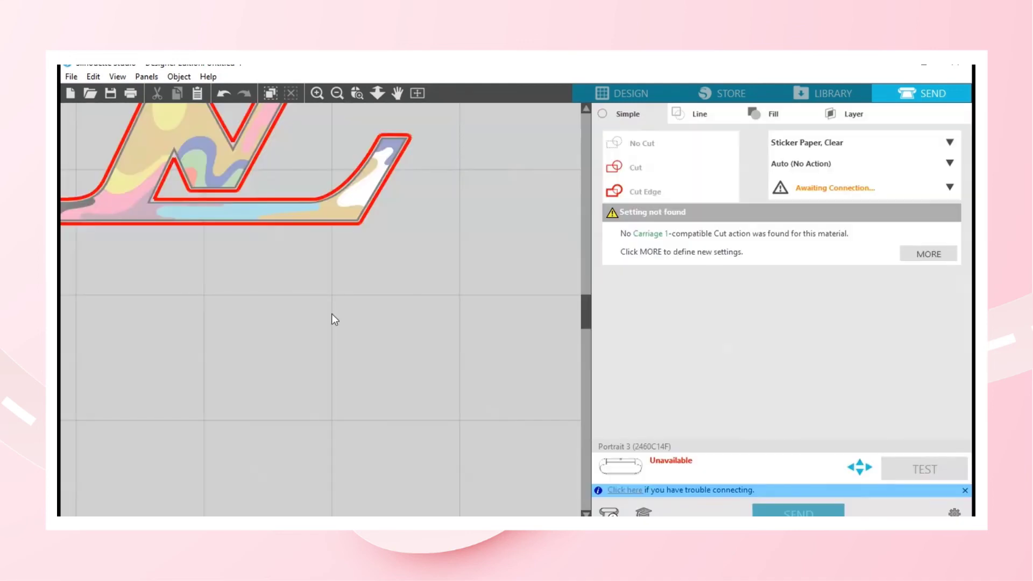
pyautogui.scroll(4, 332, 314)
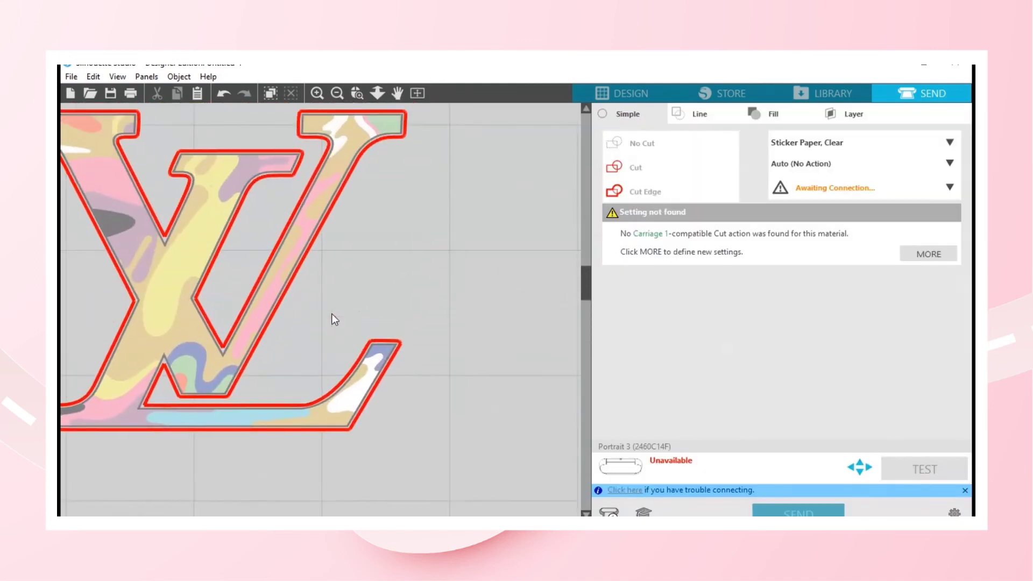
pyautogui.hscroll(-2, 331, 314)
pyautogui.scroll(-3, 332, 314)
pyautogui.scroll(-2, 332, 314)
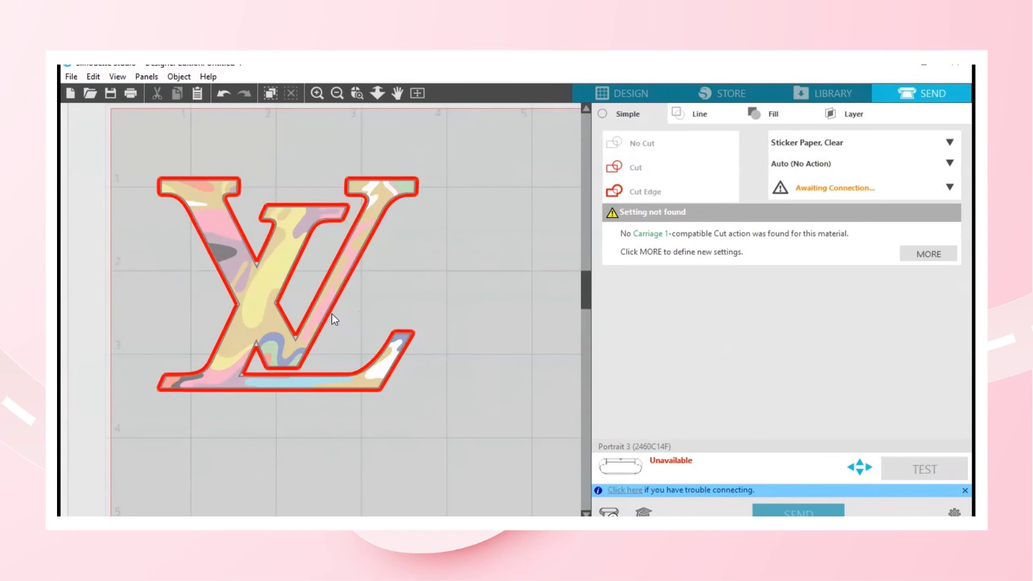
pyautogui.scroll(-2, 331, 314)
pyautogui.scroll(-2, 331, 314)
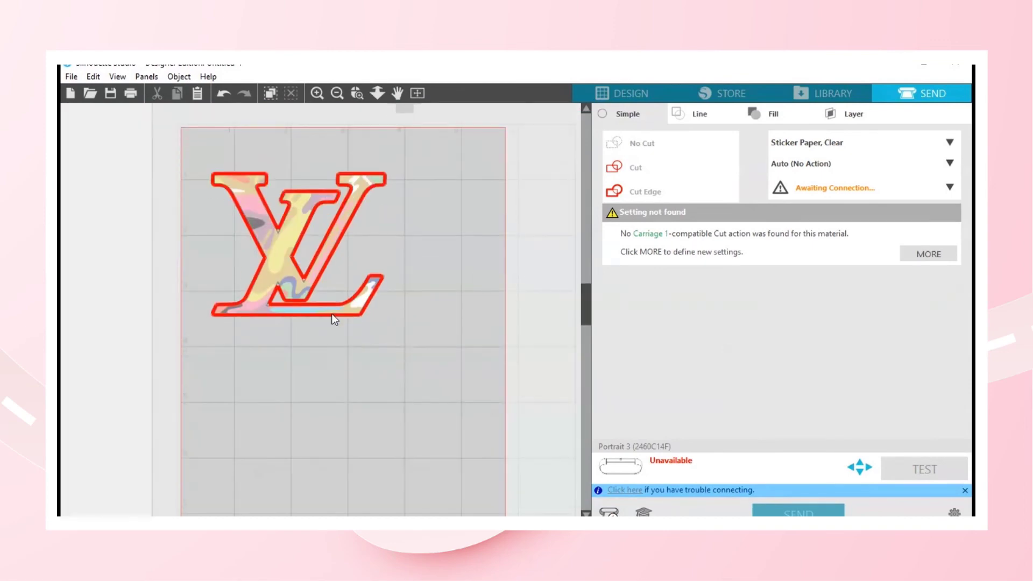
pyautogui.scroll(-1, 332, 314)
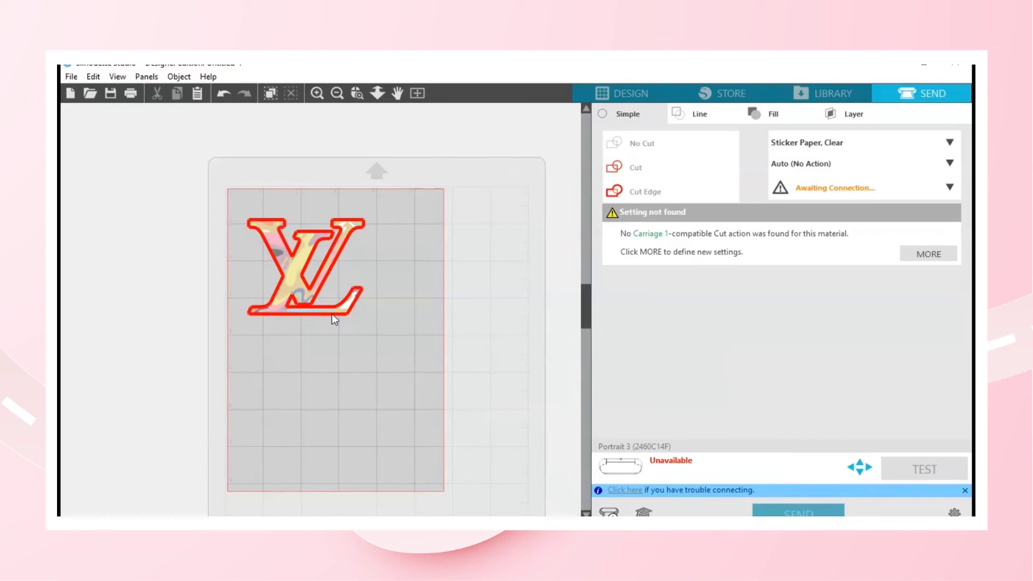
# Step: Leave the Send panel and return to the LV logo in the Design view
pyautogui.click(635, 87)
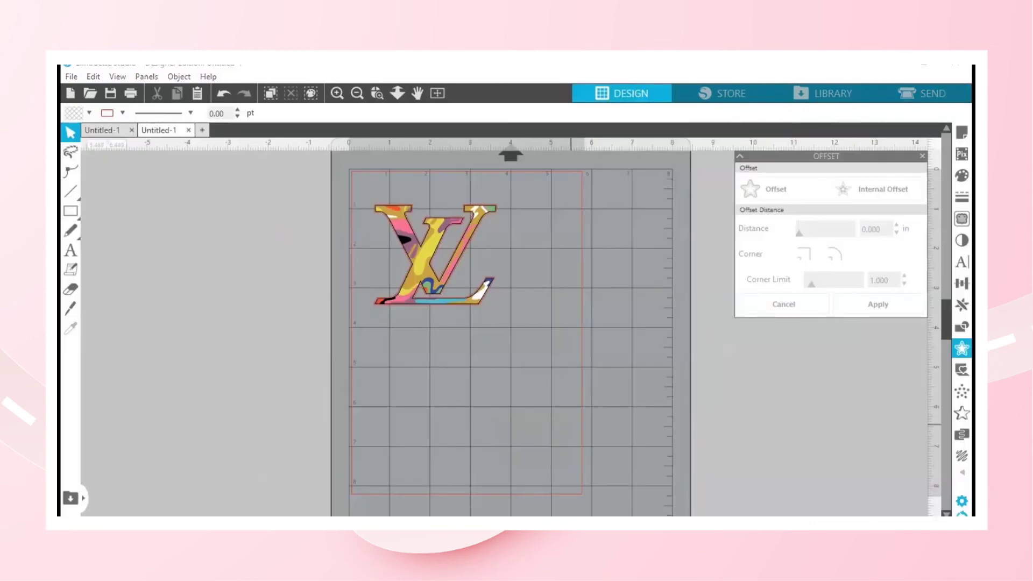